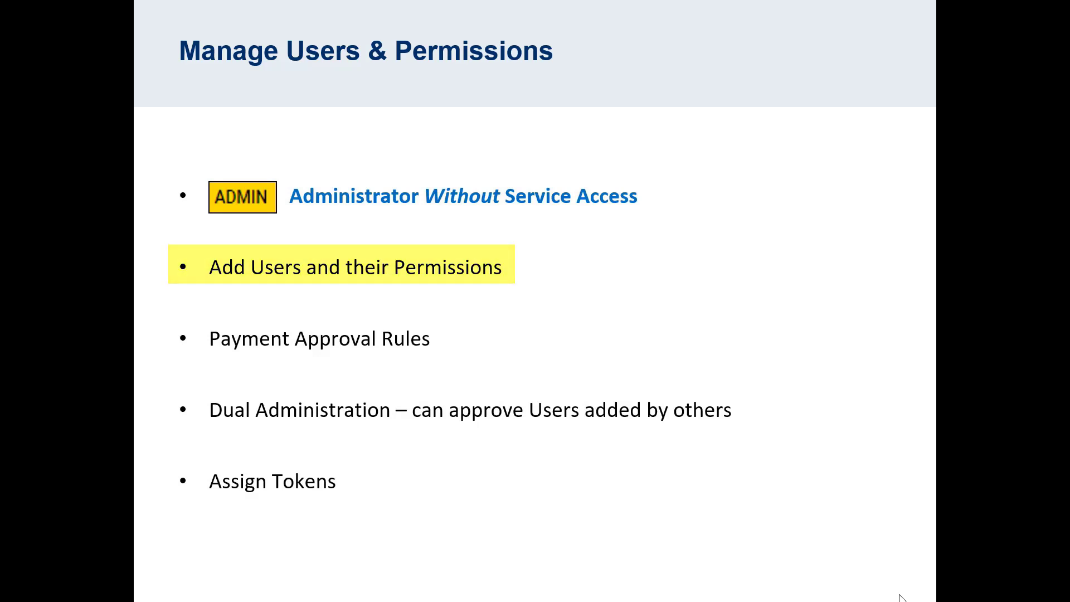
Advance to the ADMIN+ slide, which ends on full service access to view accounts and create and approve payments
{"action": "key", "text": "Right"}
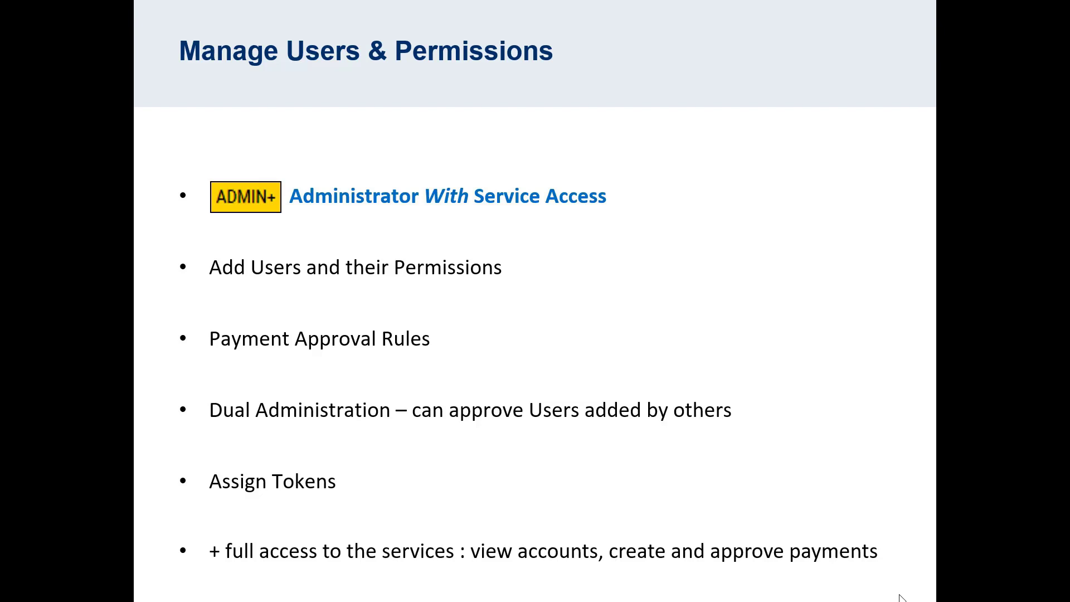
Advance to the Users slide on account access granted by administrators
{"action": "key", "text": "Right"}
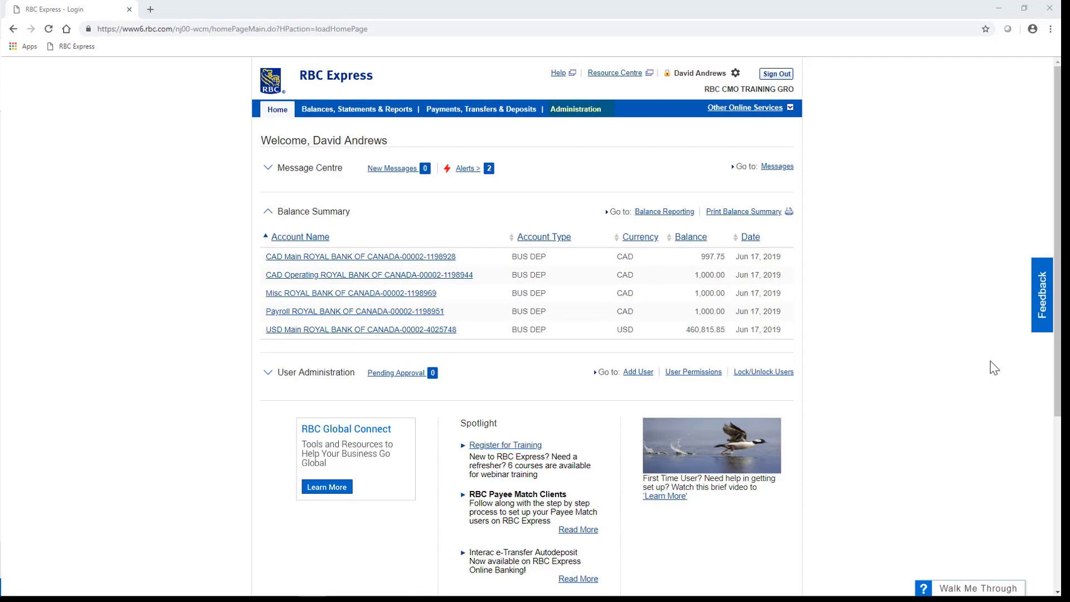
Go to Administration > Manage Users and Permissions to list the three existing users
{"action": "mouse_move", "coordinate": [589, 123]}
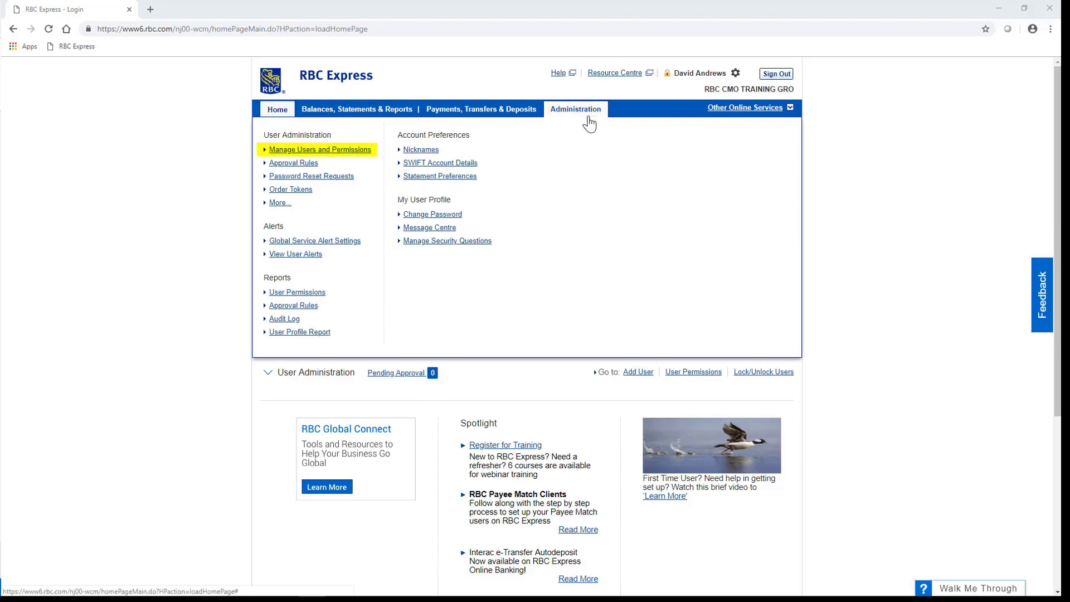
{"action": "left_click", "coordinate": [367, 152]}
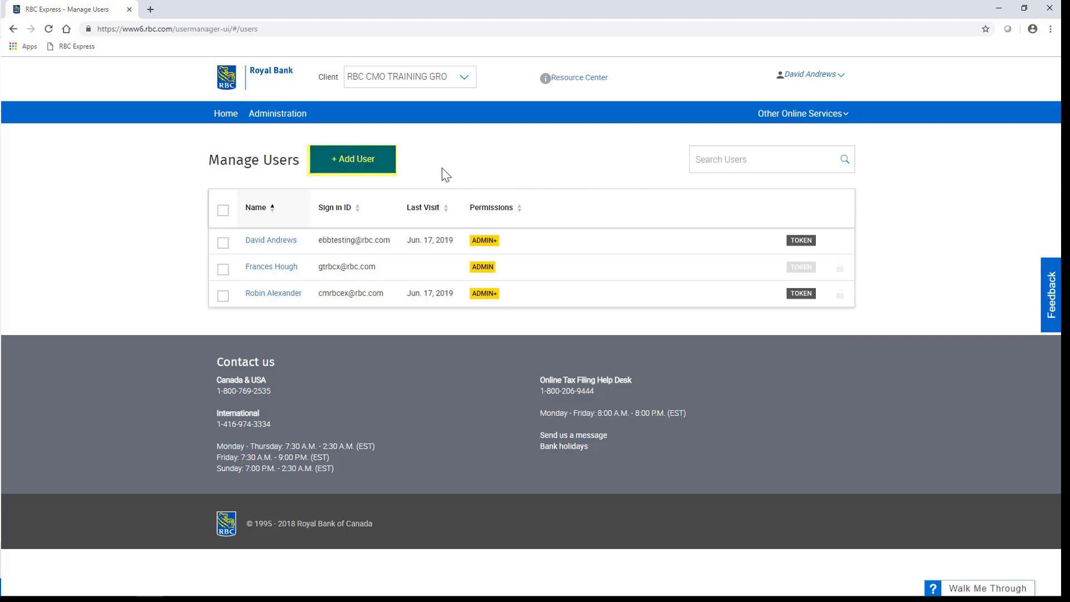
Start a new user and enter their first and last name so the username auto-fills
{"action": "left_click", "coordinate": [377, 163]}
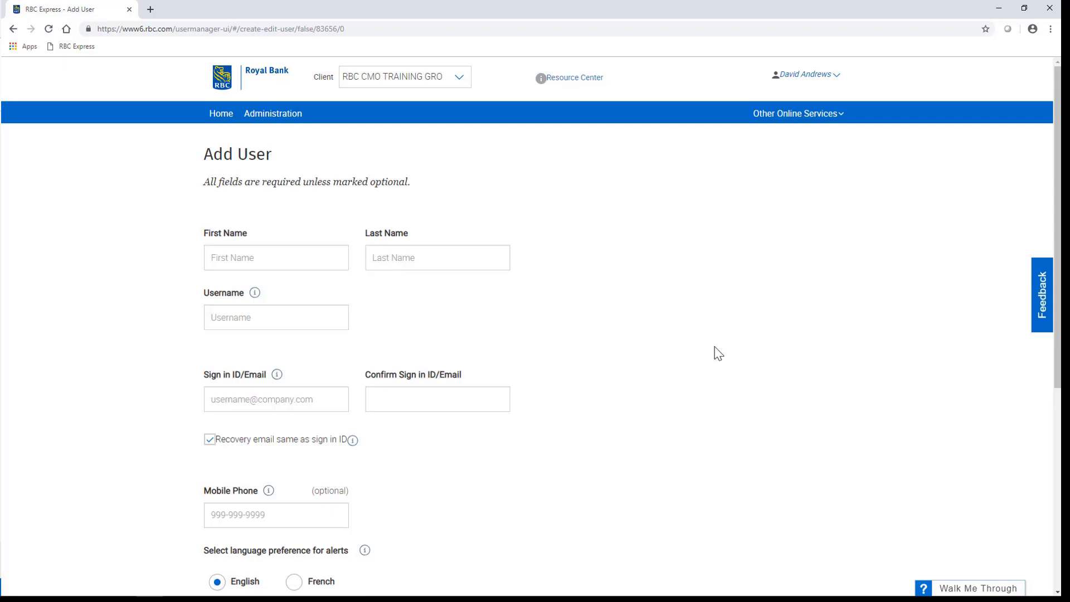
{"action": "left_click", "coordinate": [303, 265]}
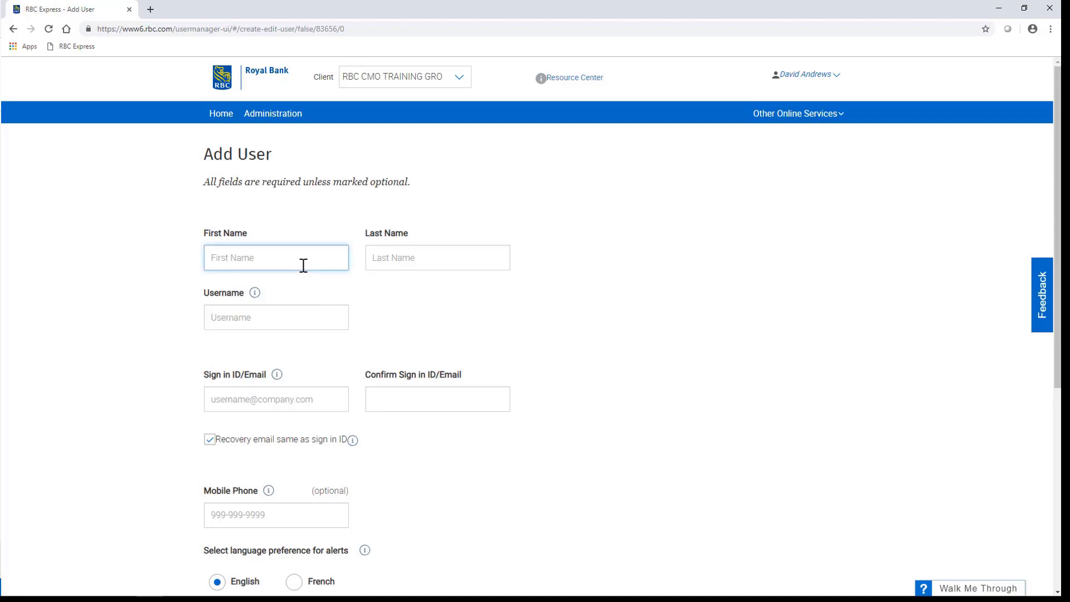
{"action": "key", "text": "Tab"}
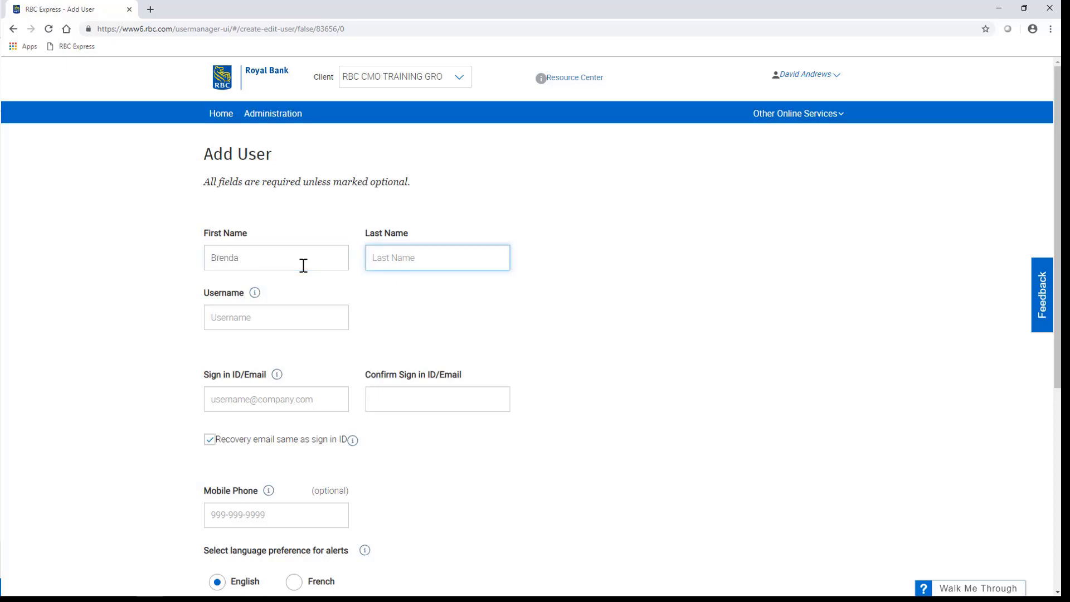
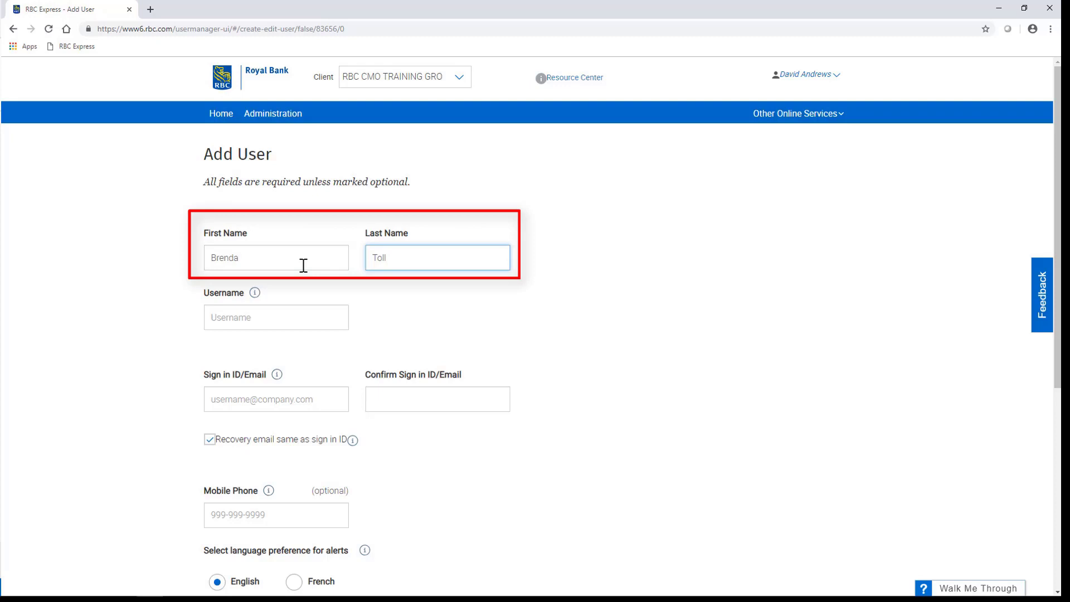
{"action": "key", "text": "Tab"}
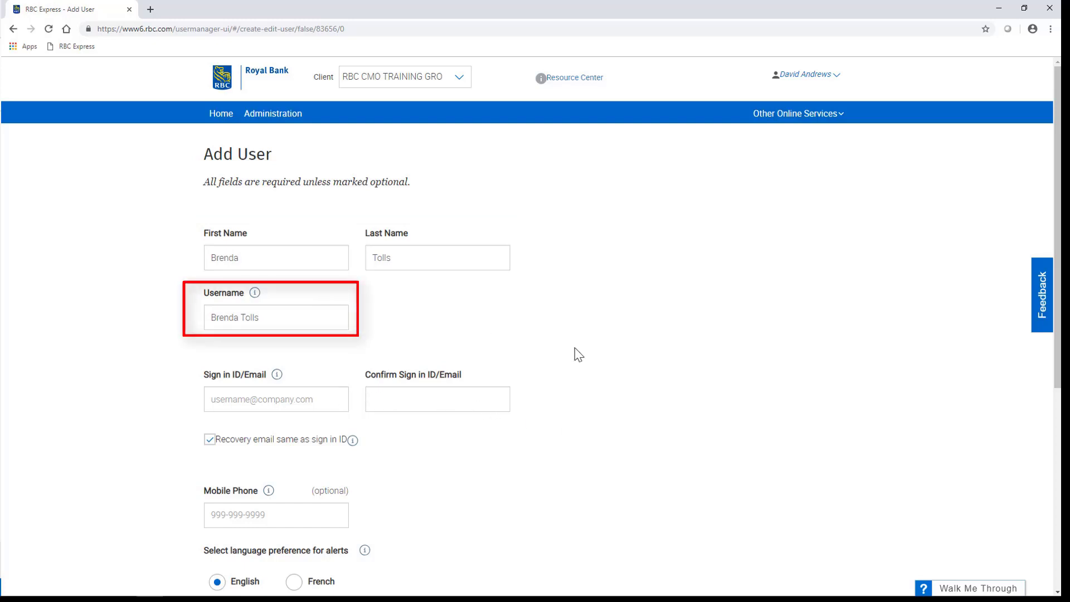
Enter the new user's sign-in email in both the Sign in ID/Email and Confirm fields
{"action": "left_click", "coordinate": [330, 396]}
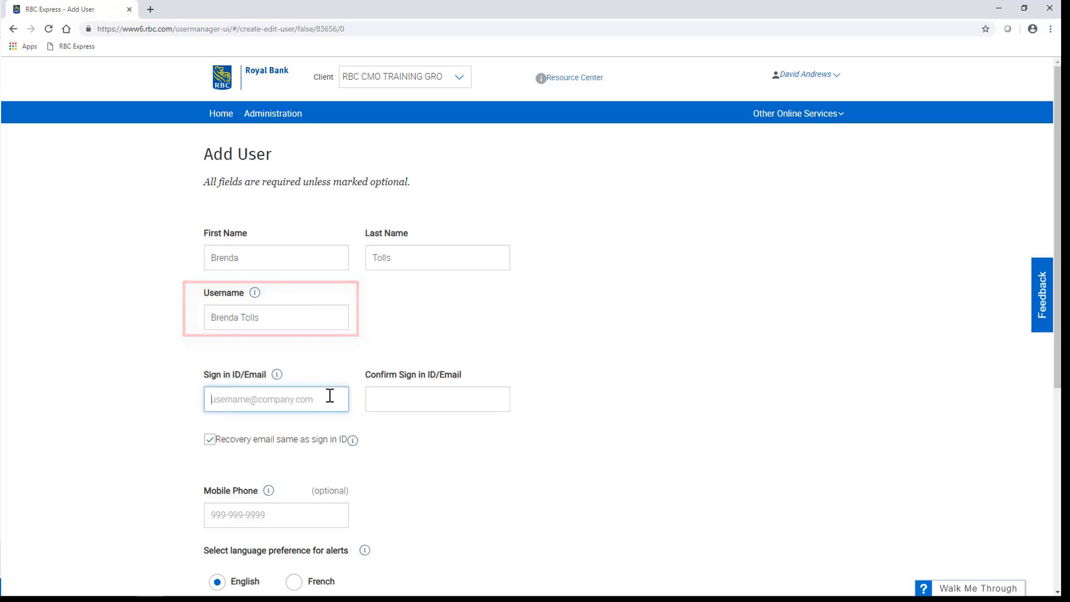
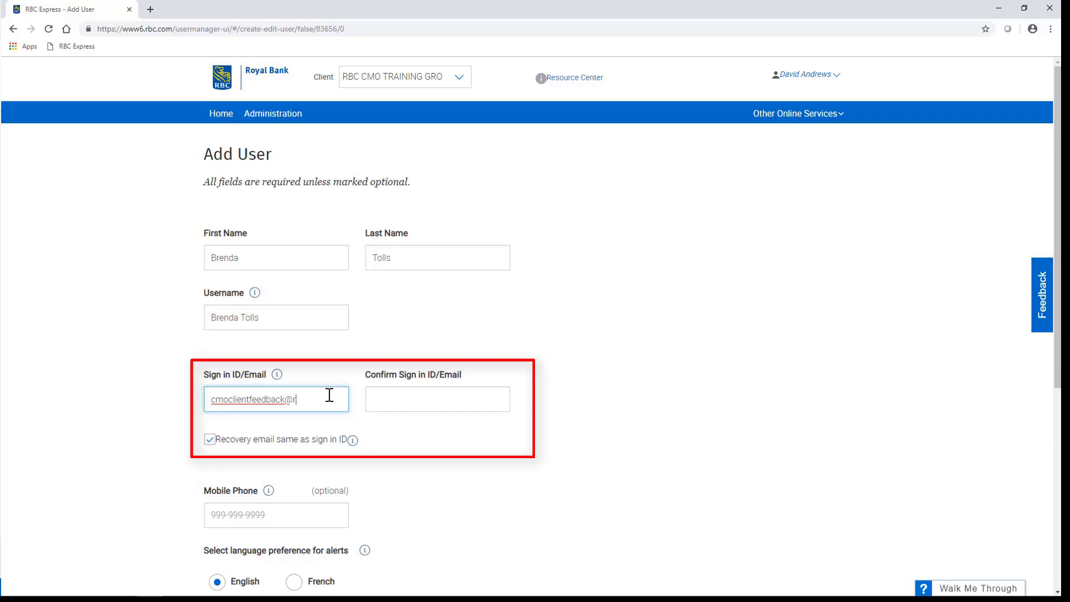
{"action": "key", "text": "Tab"}
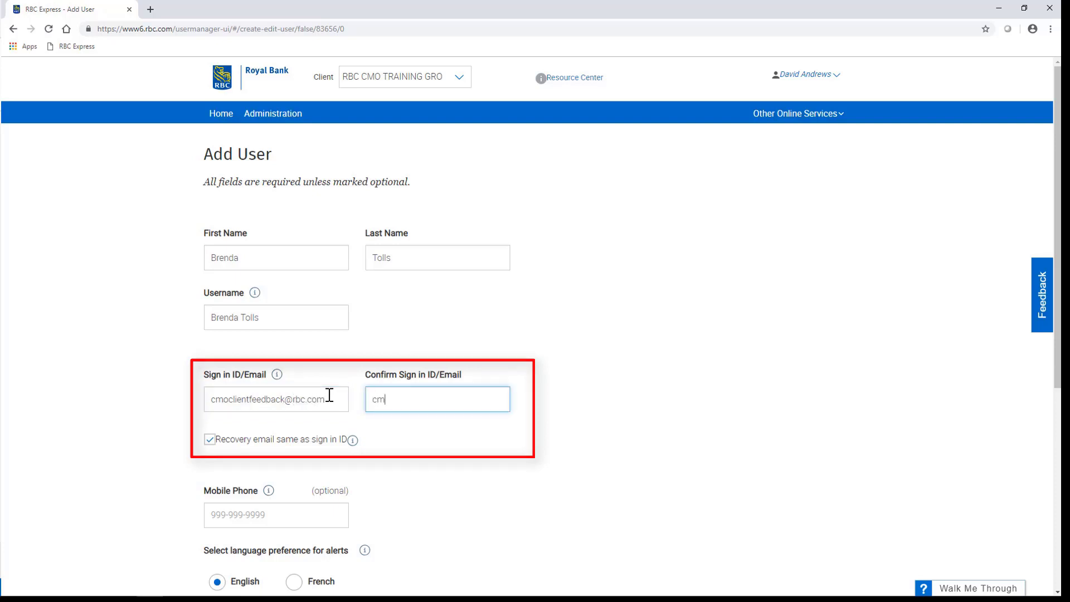
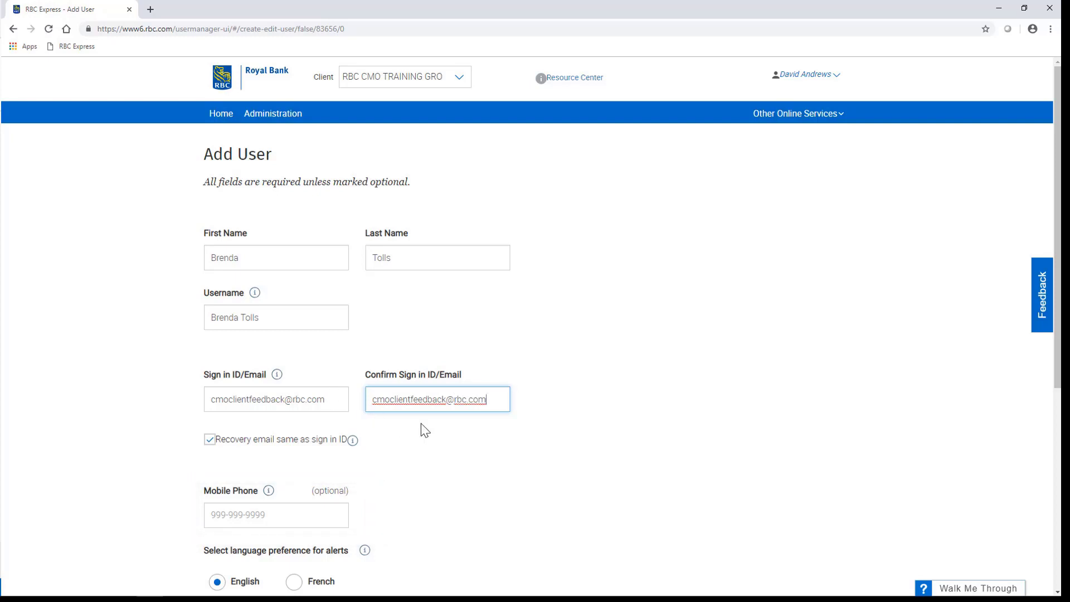
Save the new user's profile to complete registration and get a temporary password
{"action": "left_click", "coordinate": [680, 418]}
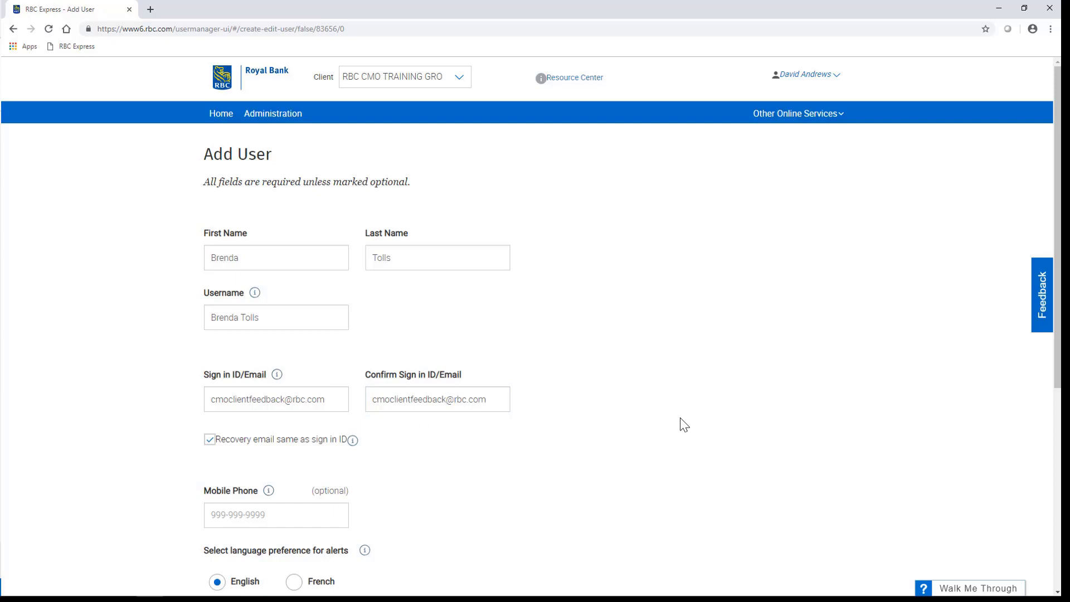
{"action": "scroll", "coordinate": [680, 417], "scroll_direction": "down", "scroll_amount": 1}
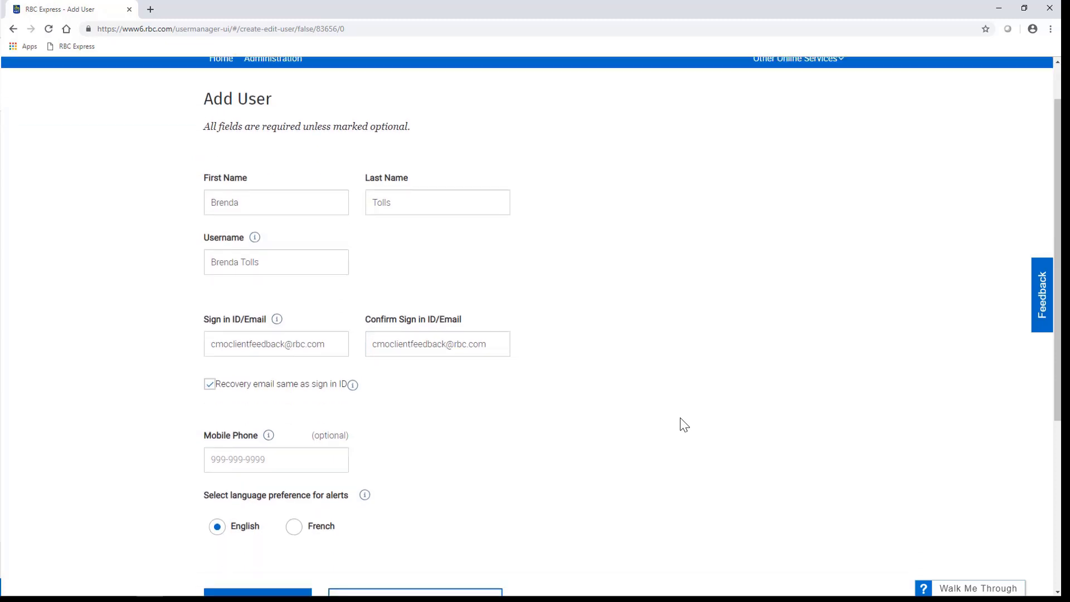
{"action": "scroll", "coordinate": [679, 418], "scroll_direction": "down", "scroll_amount": 1}
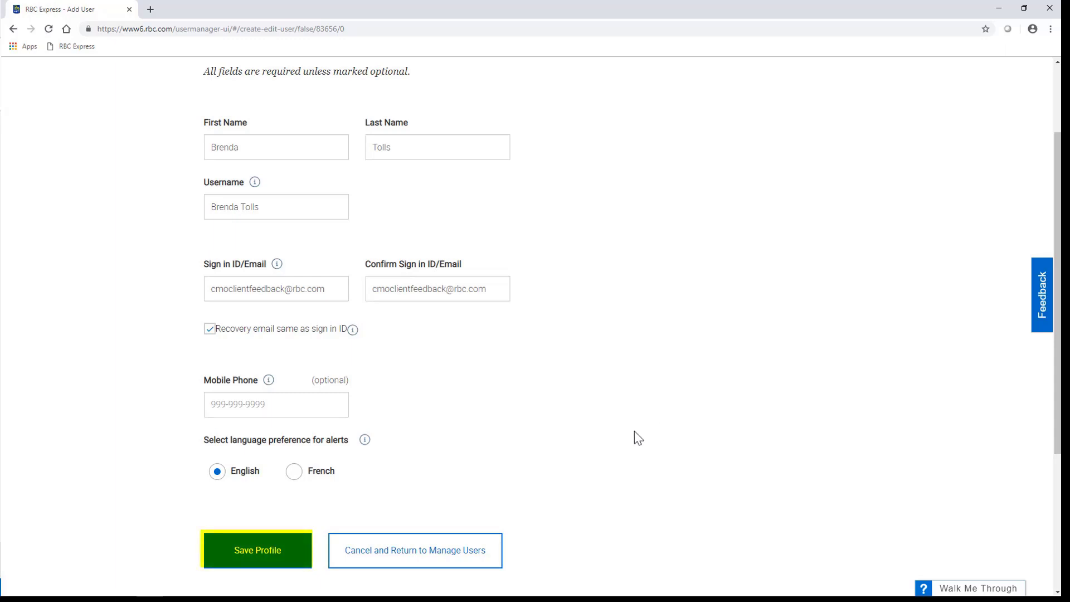
{"action": "left_click", "coordinate": [276, 565]}
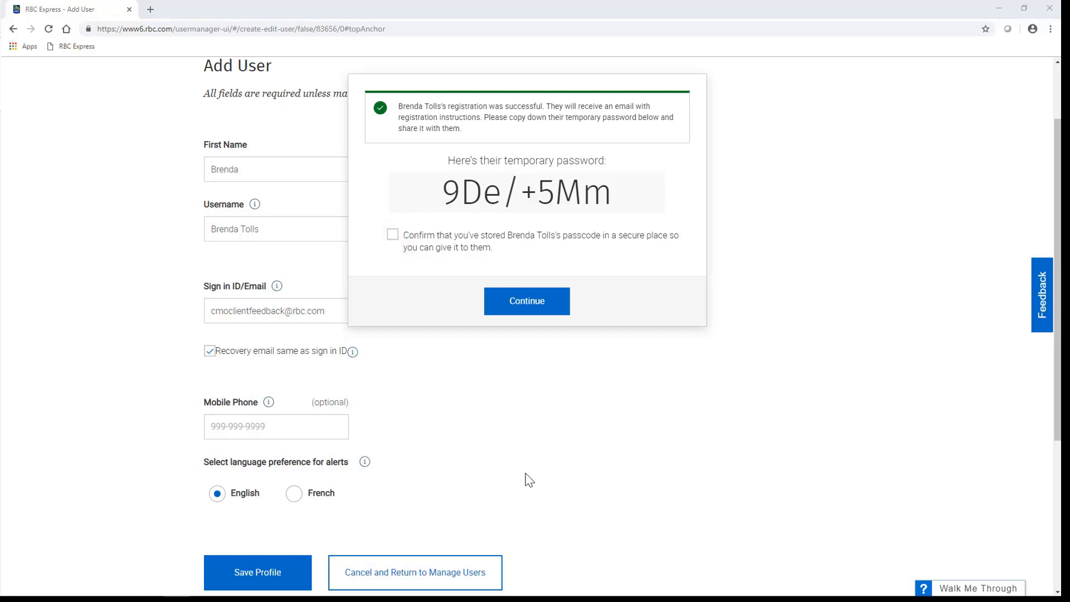
Confirm the temporary password was stored, then go to the new user's Add Permissions page
{"action": "left_click", "coordinate": [393, 238]}
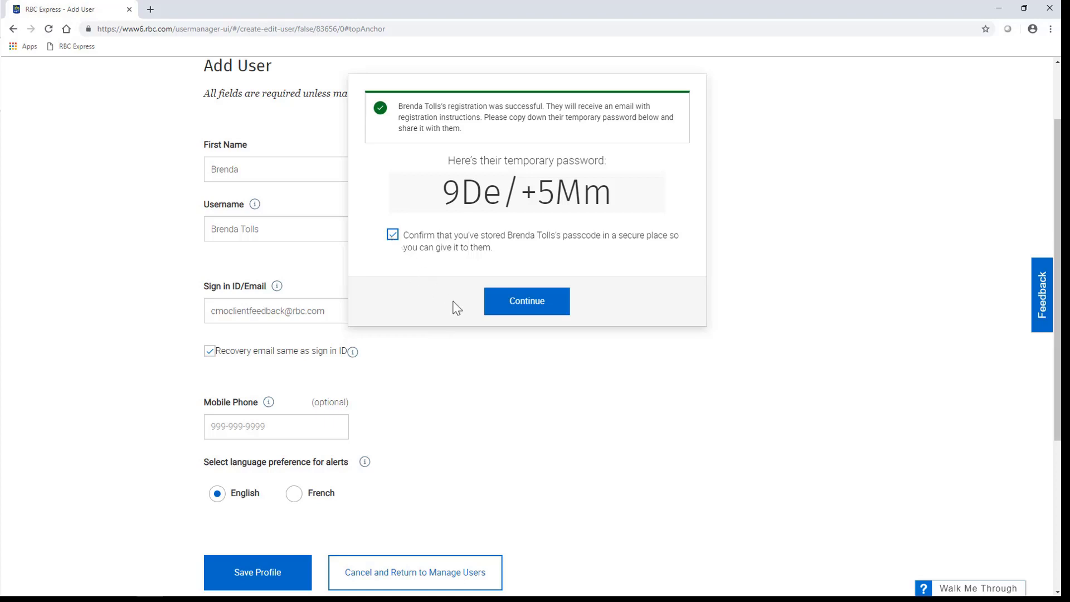
{"action": "left_click", "coordinate": [507, 317]}
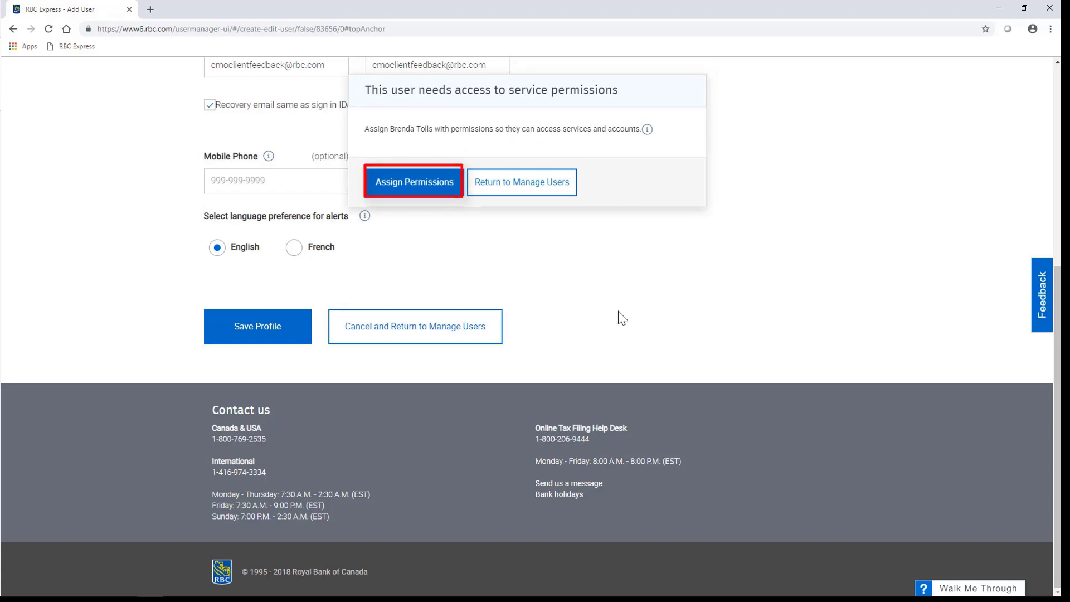
{"action": "left_click", "coordinate": [417, 189]}
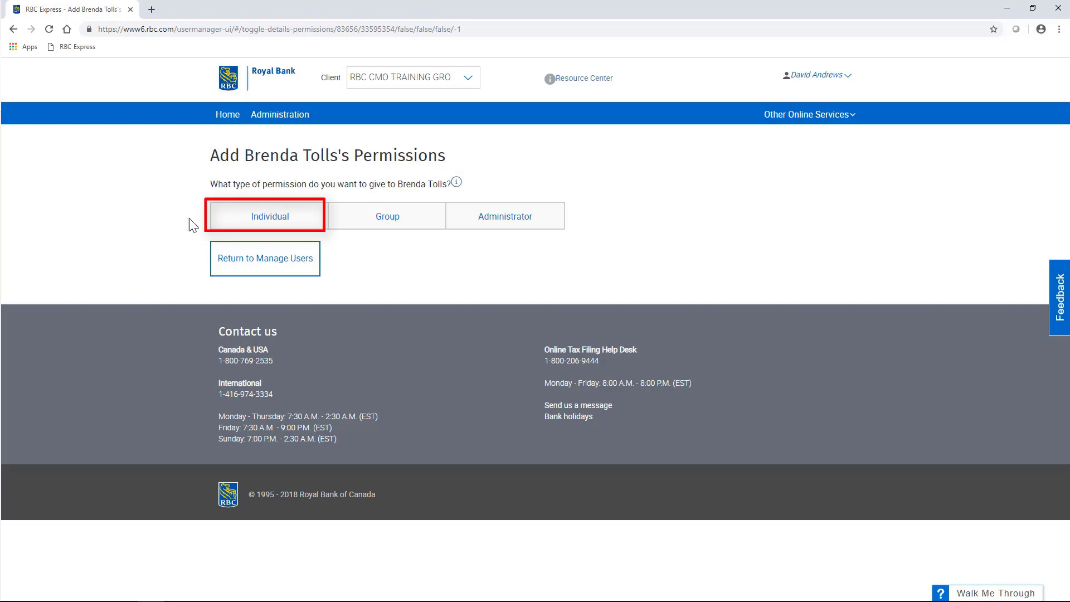
Choose individual permissions and select Account Images from the available services
{"action": "left_click", "coordinate": [222, 226]}
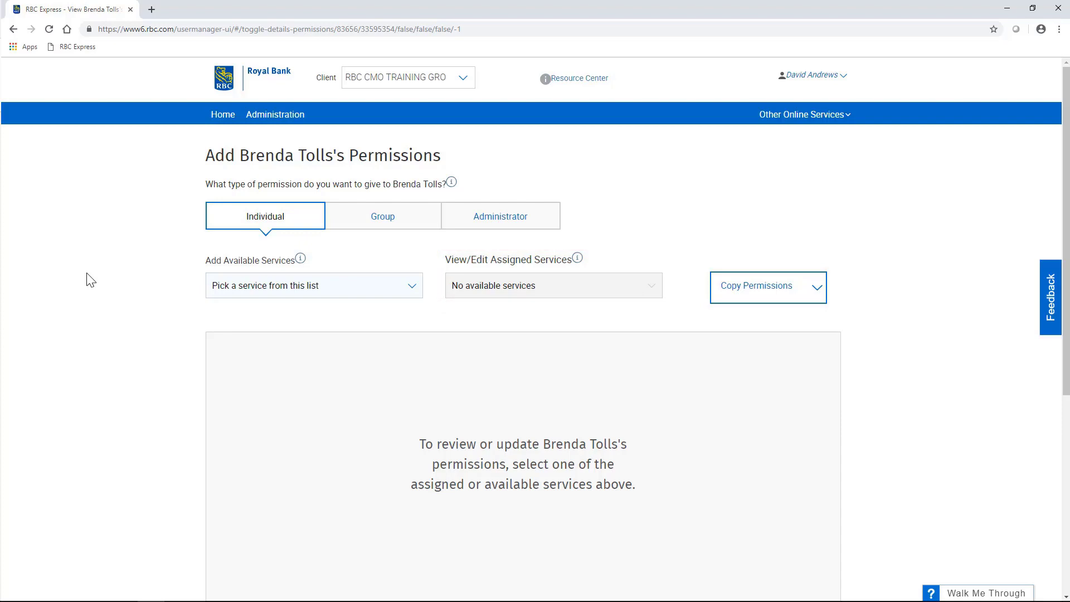
{"action": "left_click", "coordinate": [412, 297]}
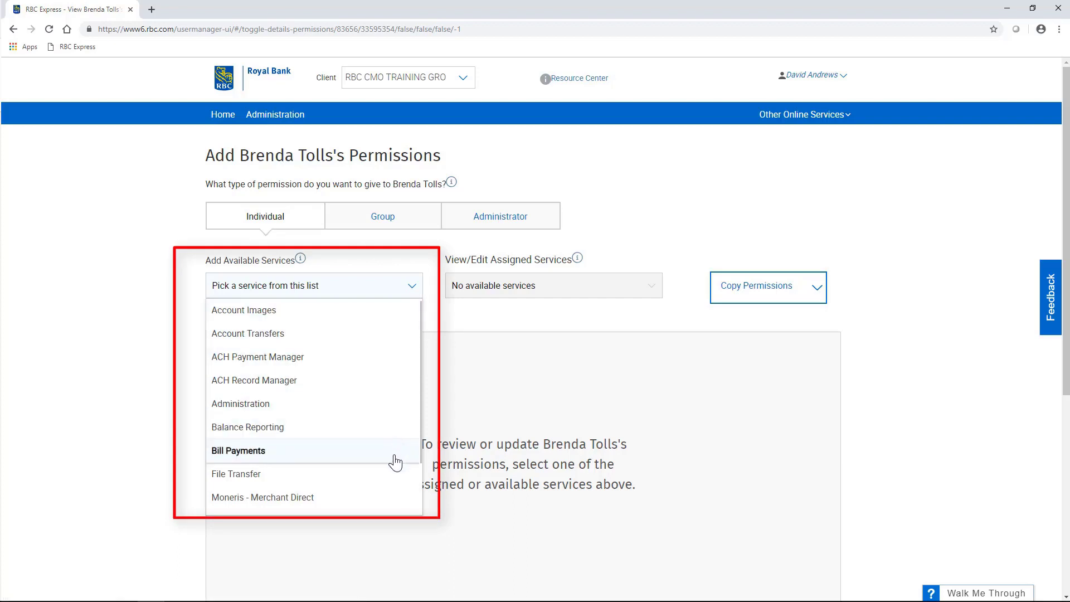
{"action": "scroll", "coordinate": [392, 503], "scroll_direction": "down", "scroll_amount": 2}
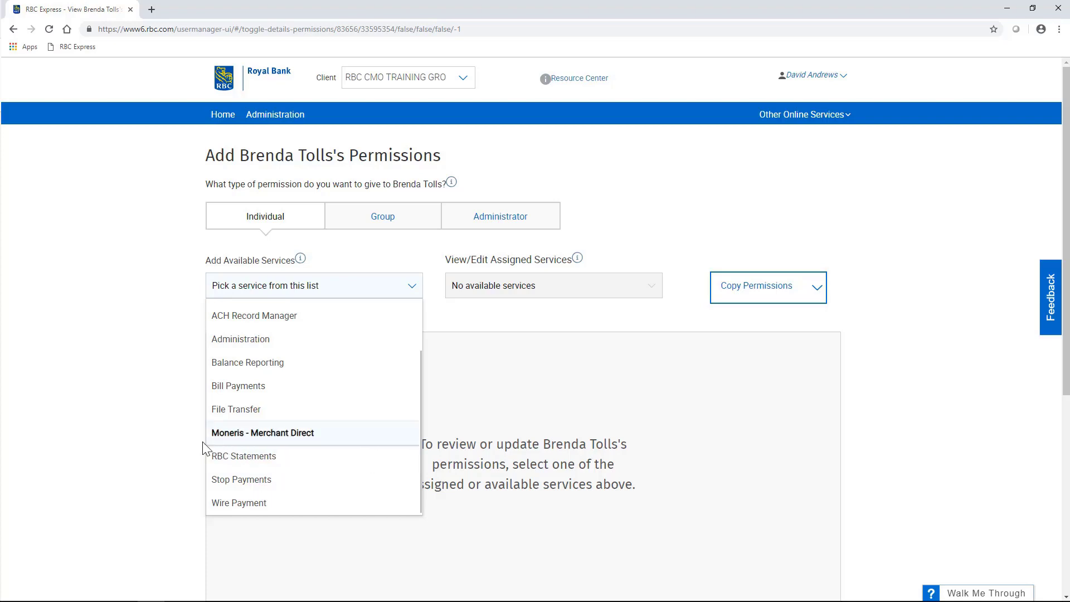
{"action": "scroll", "coordinate": [66, 368], "scroll_direction": "down", "scroll_amount": 2}
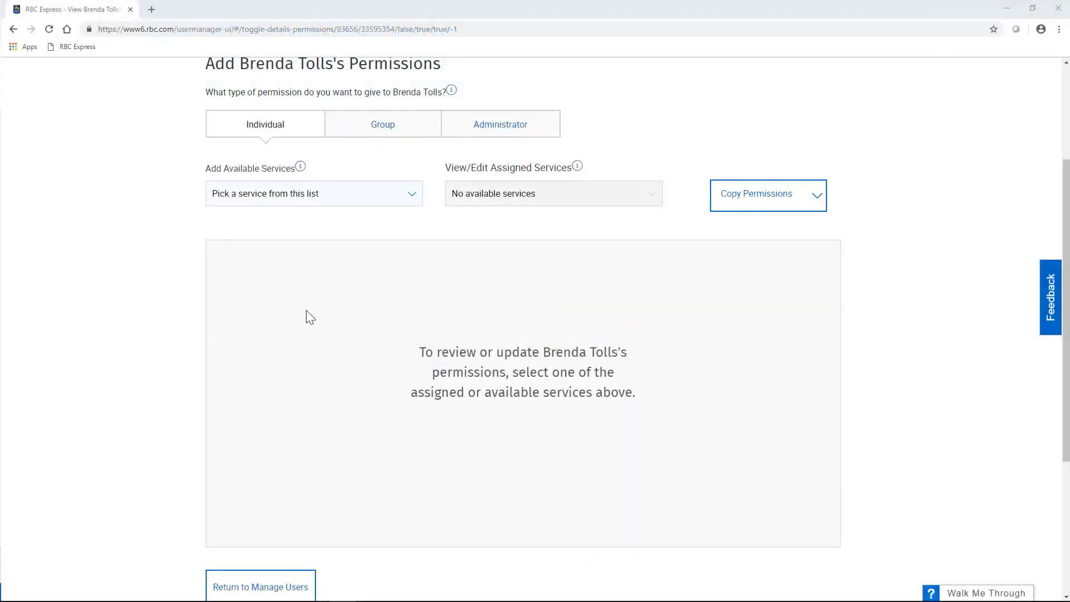
{"action": "left_click", "coordinate": [415, 197]}
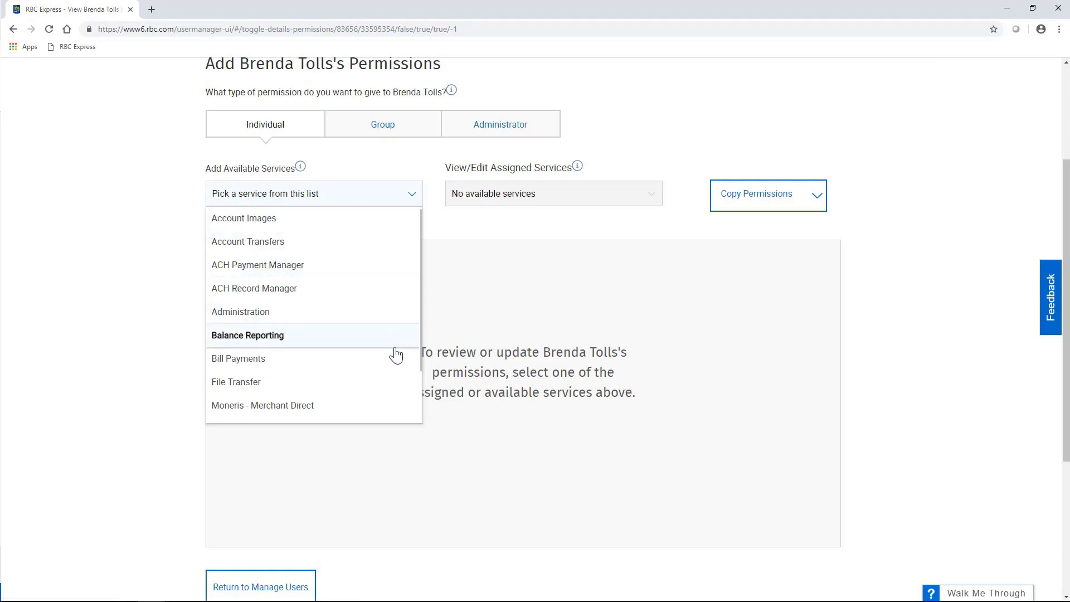
{"action": "scroll", "coordinate": [399, 368], "scroll_direction": "down", "scroll_amount": 2}
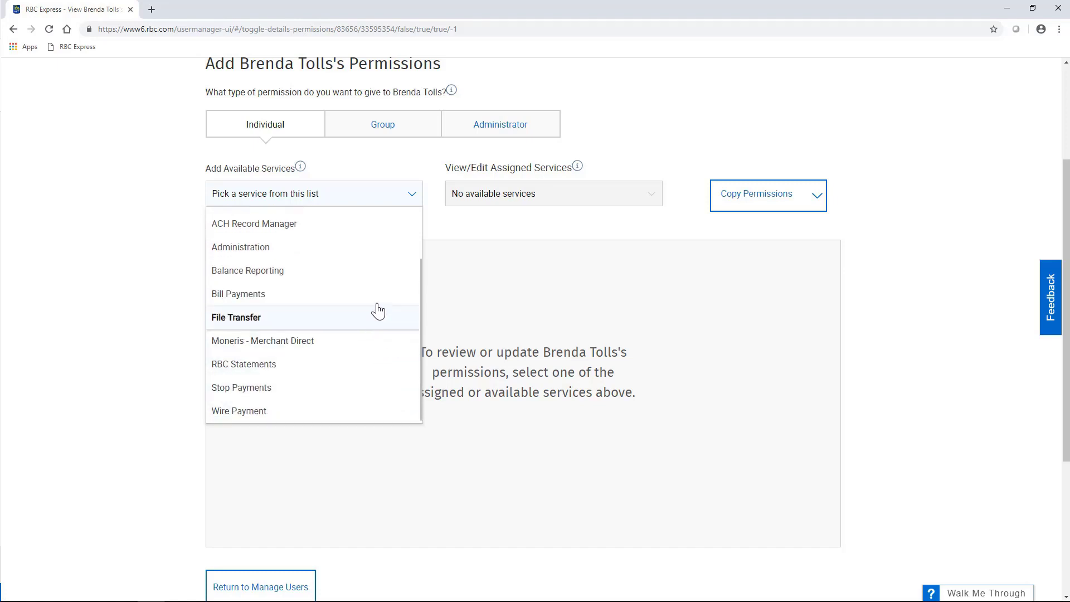
{"action": "scroll", "coordinate": [377, 305], "scroll_direction": "up", "scroll_amount": 2}
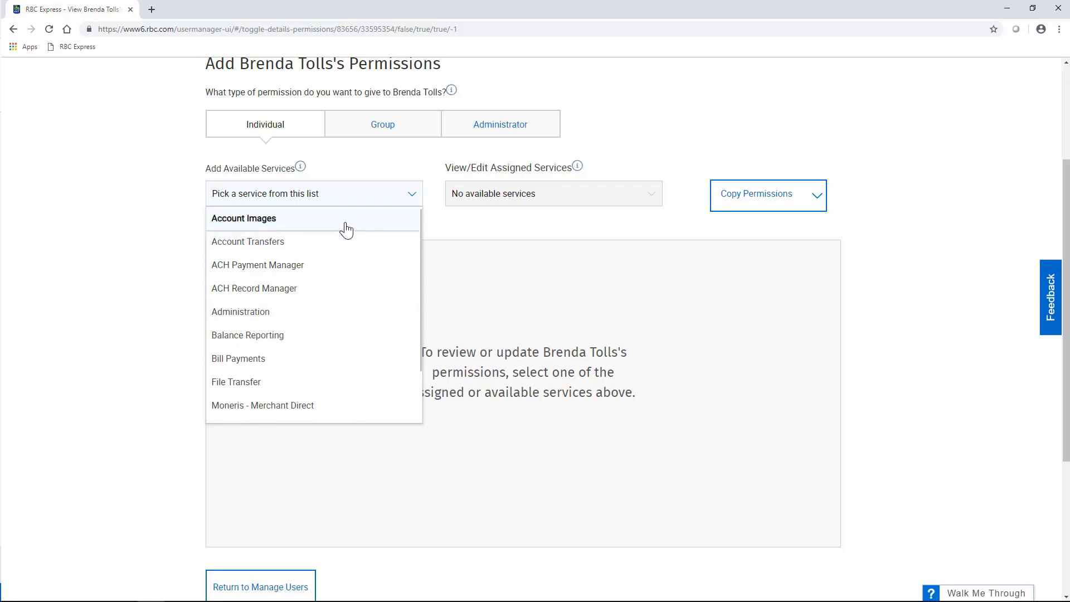
{"action": "left_click", "coordinate": [345, 228]}
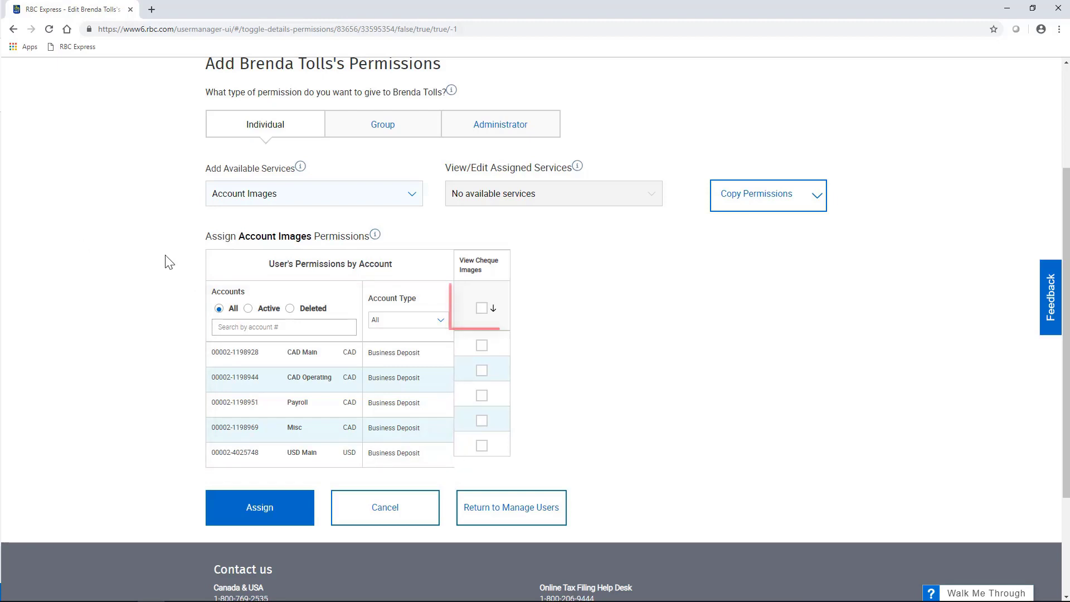
Grant View Cheque Images on all five accounts and assign it
{"action": "left_click", "coordinate": [481, 310]}
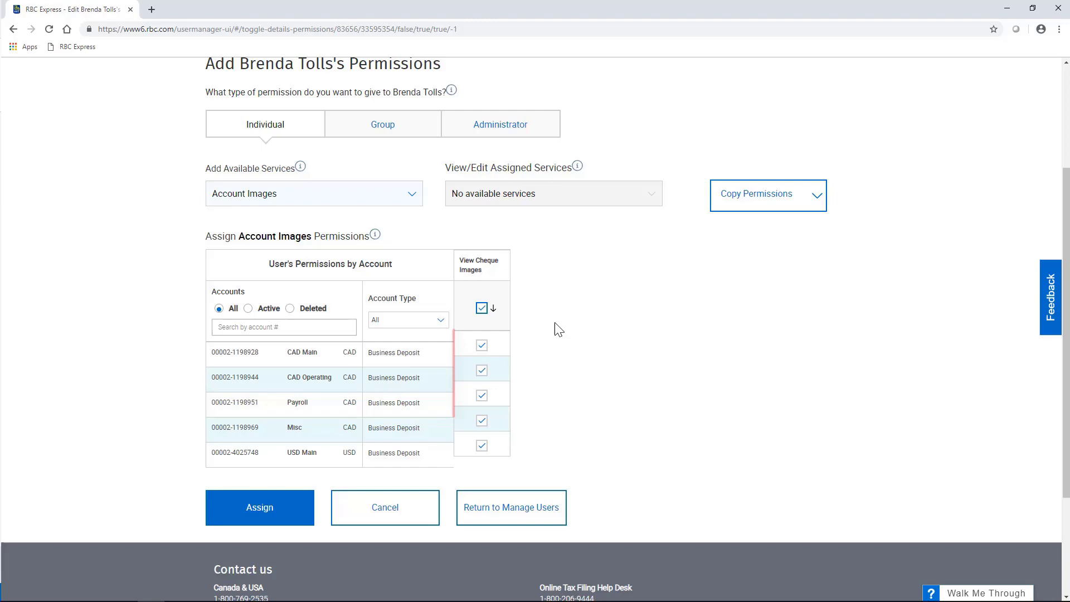
{"action": "left_click", "coordinate": [482, 345]}
{"action": "left_click", "coordinate": [482, 396]}
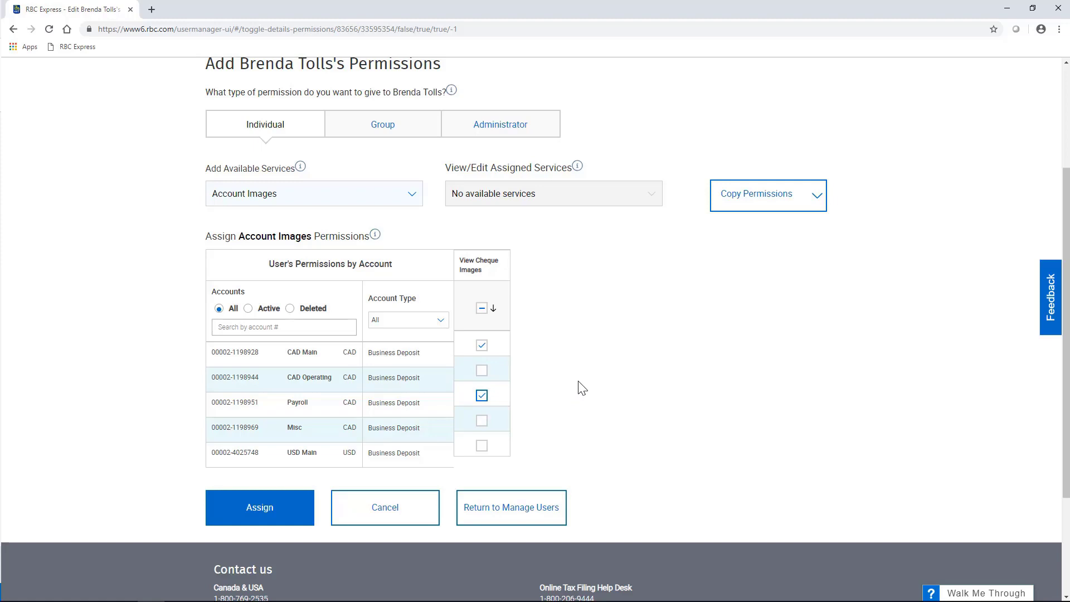
{"action": "left_click", "coordinate": [482, 310]}
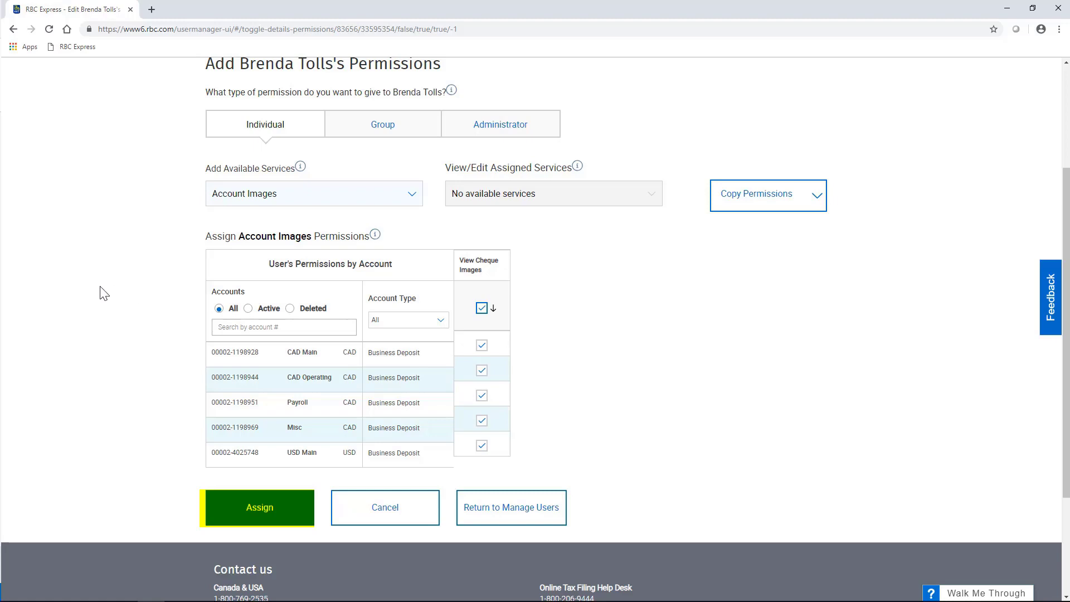
{"action": "left_click", "coordinate": [280, 510]}
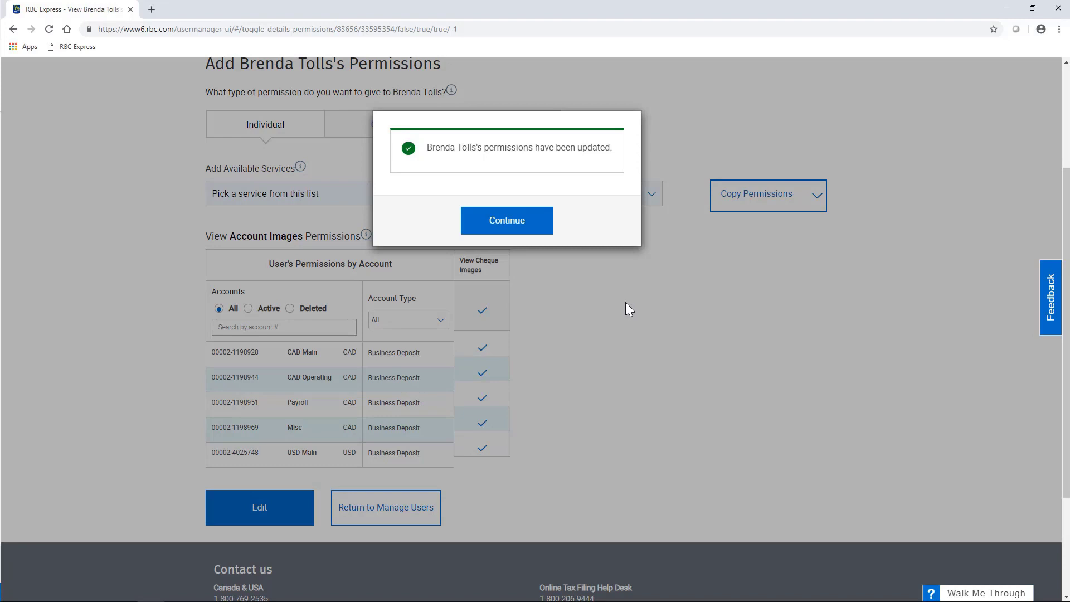
Add Balance Reporting with View Balances, View Transactions and Schedule Reports on all accounts
{"action": "left_click", "coordinate": [521, 230]}
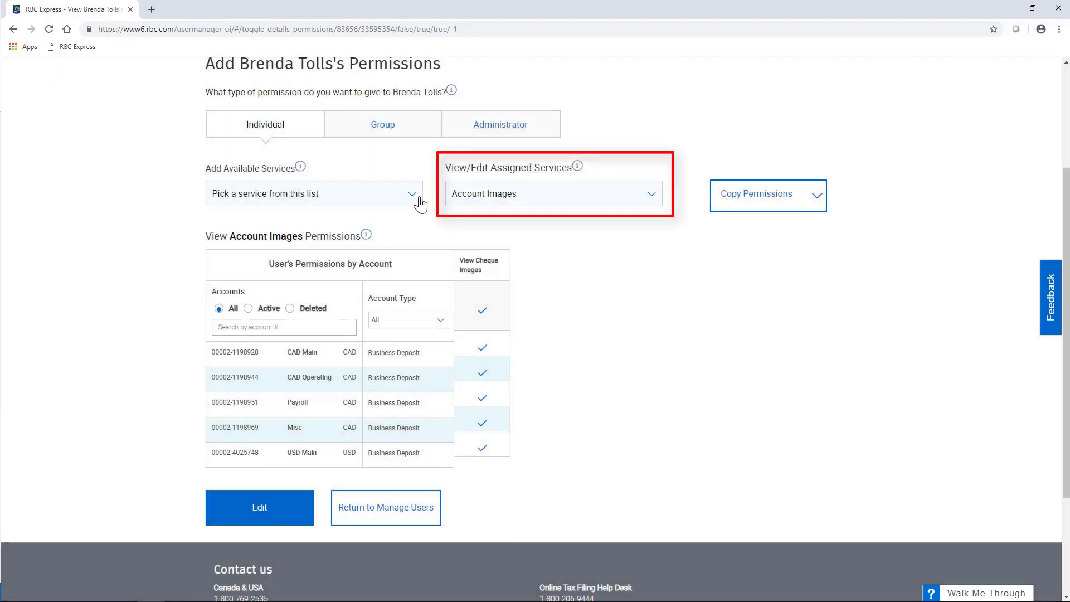
{"action": "left_click", "coordinate": [649, 196]}
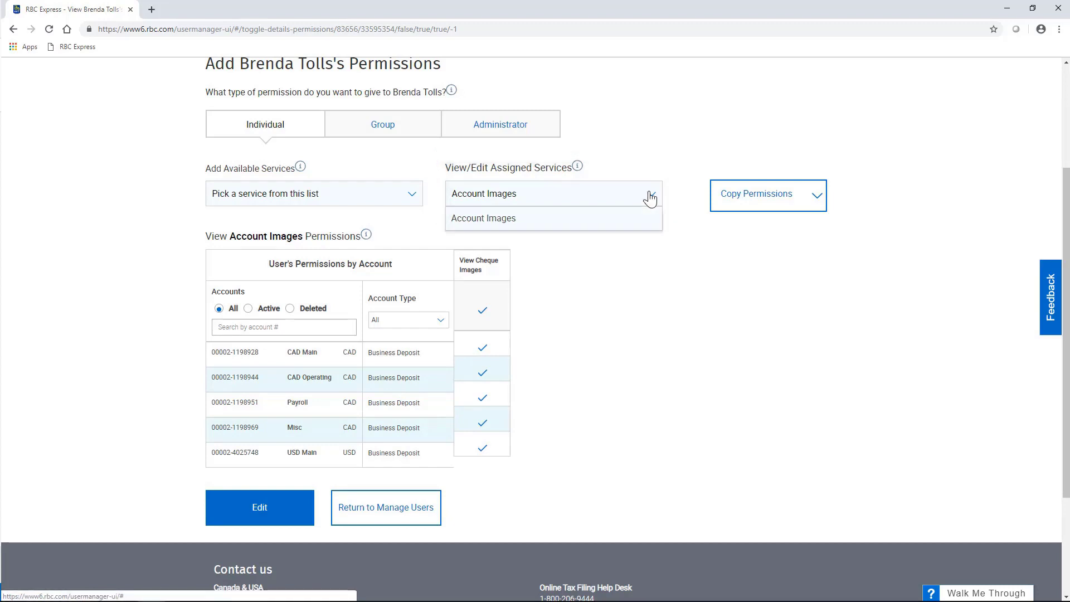
{"action": "left_click", "coordinate": [625, 225]}
{"action": "left_click", "coordinate": [410, 198]}
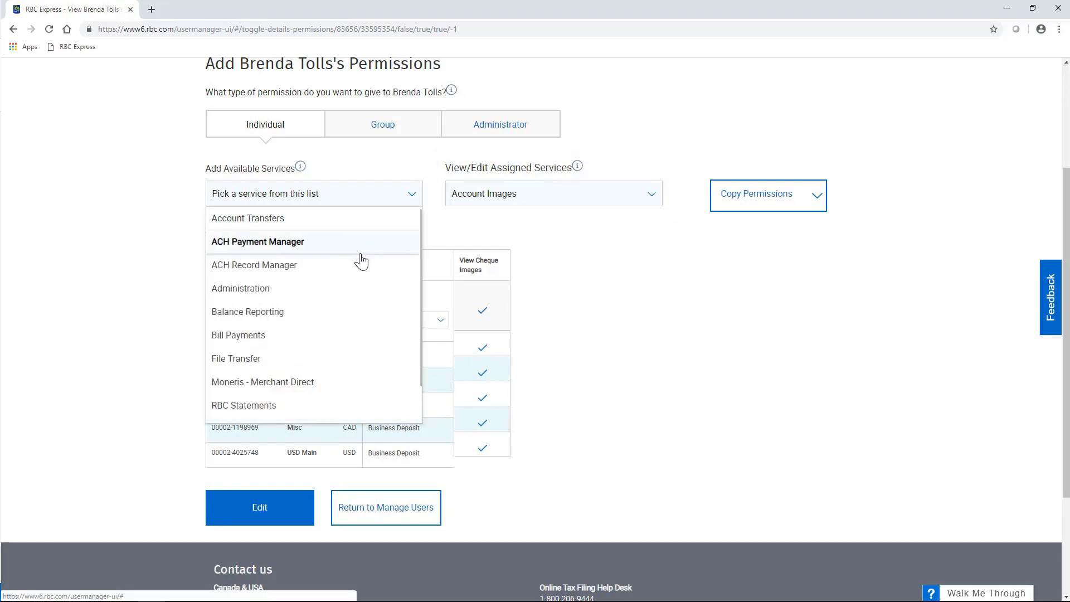
{"action": "left_click", "coordinate": [354, 312]}
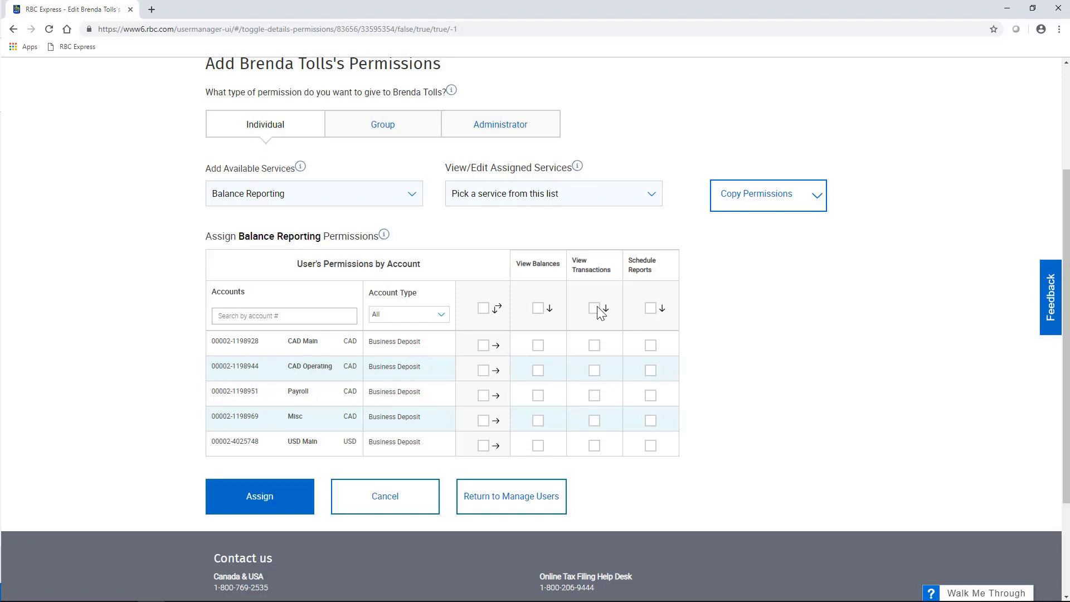
{"action": "left_click", "coordinate": [484, 310]}
{"action": "left_click", "coordinate": [287, 498]}
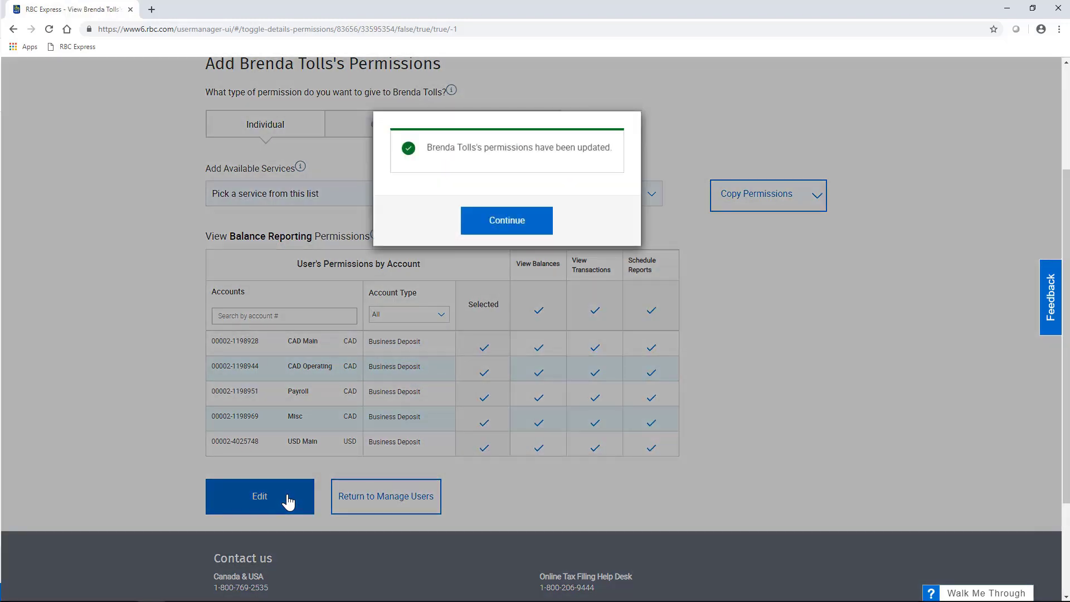
{"action": "left_click", "coordinate": [490, 233]}
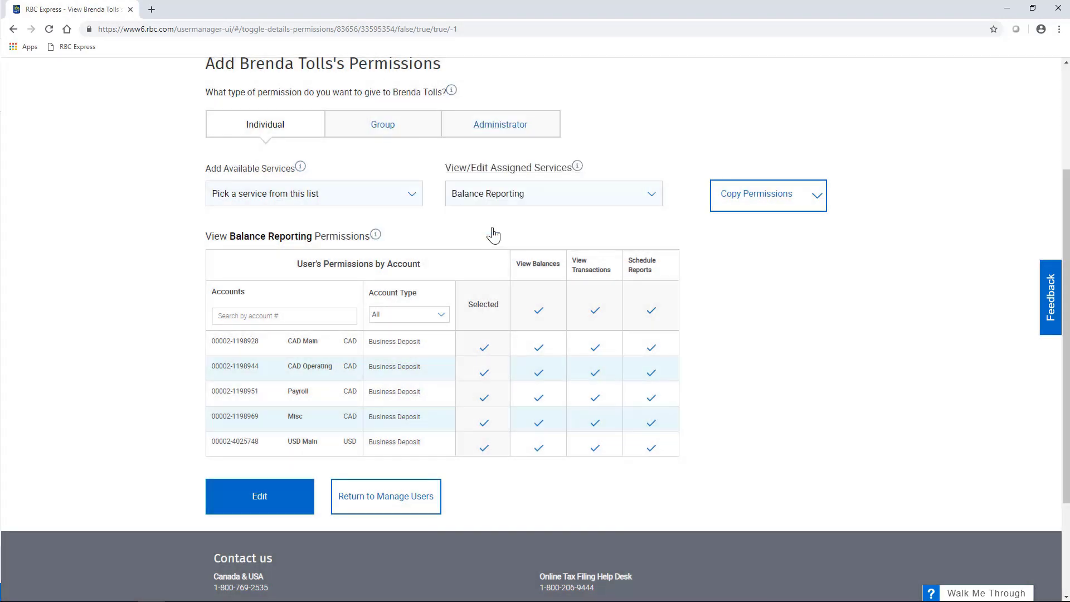
Assign RBC Statements with View Statements on all five accounts, then review the three assigned services
{"action": "left_click", "coordinate": [413, 205]}
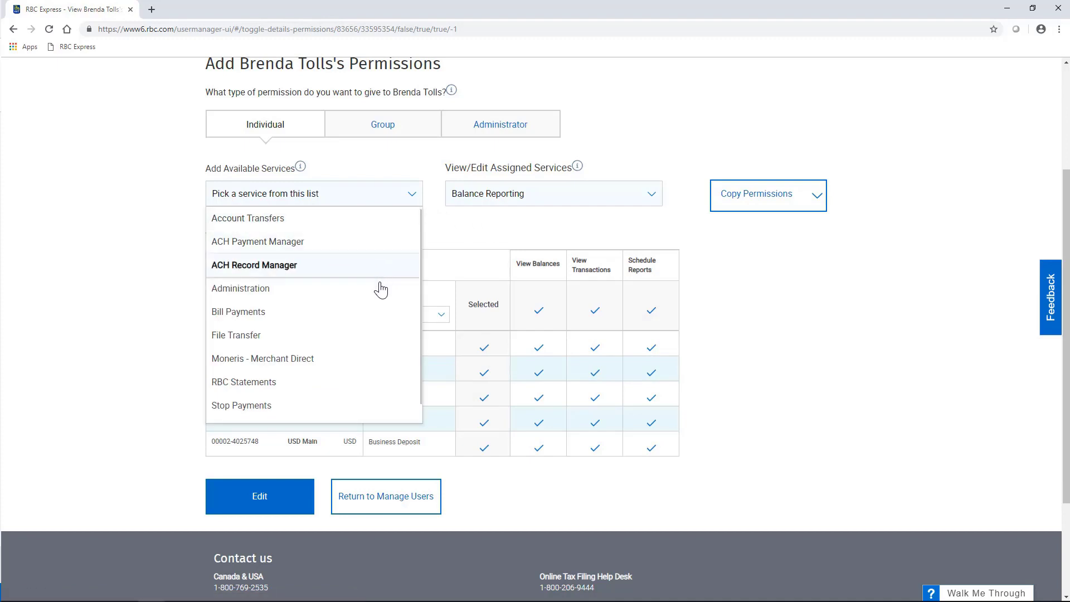
{"action": "left_click", "coordinate": [374, 384]}
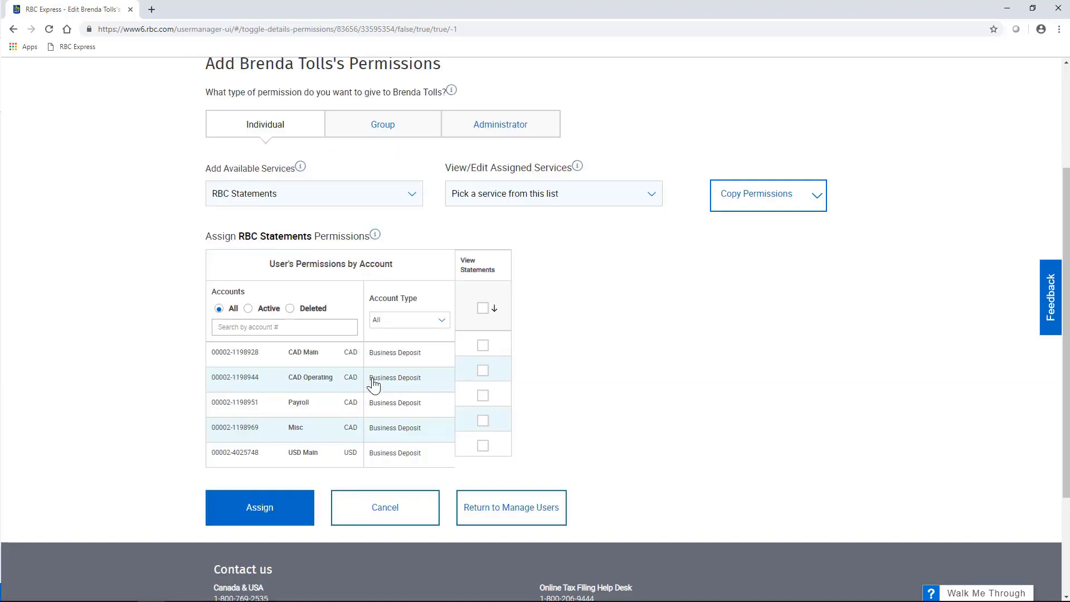
{"action": "left_click", "coordinate": [483, 308]}
{"action": "left_click", "coordinate": [233, 510]}
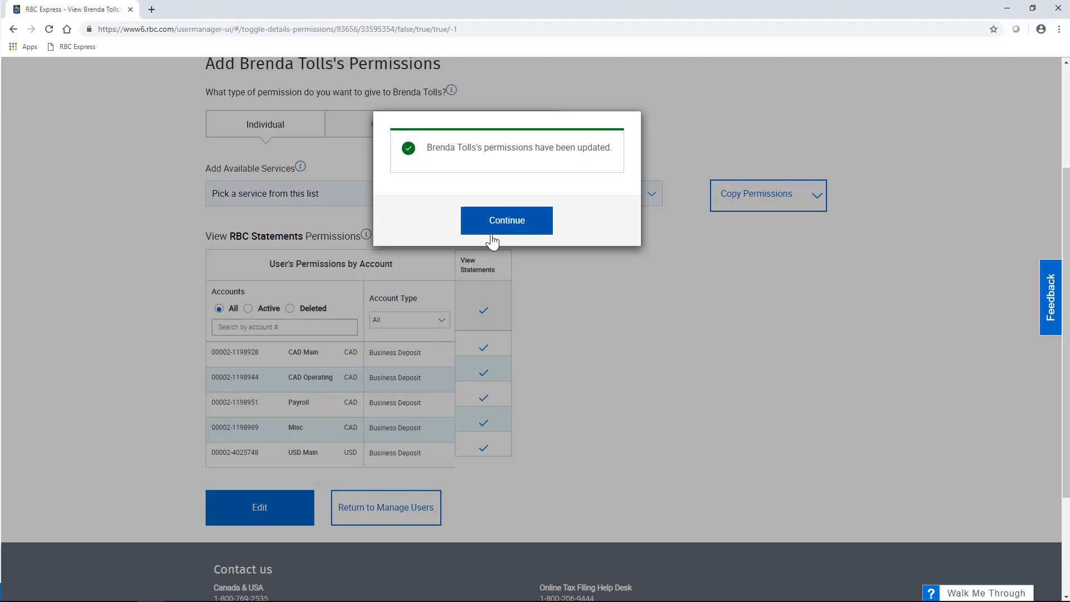
{"action": "left_click", "coordinate": [490, 230]}
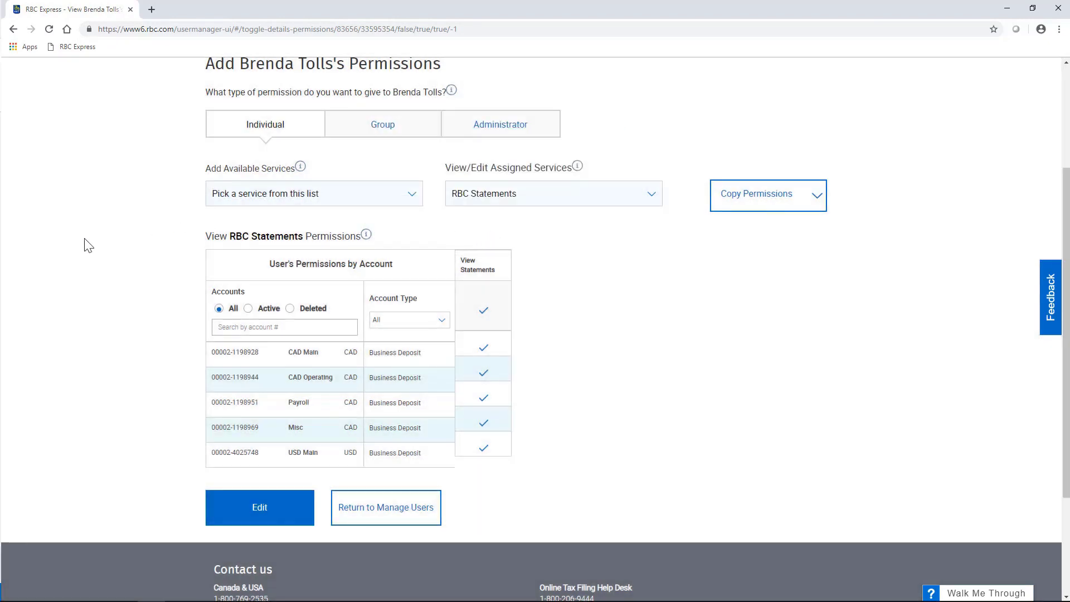
{"action": "left_click", "coordinate": [656, 206]}
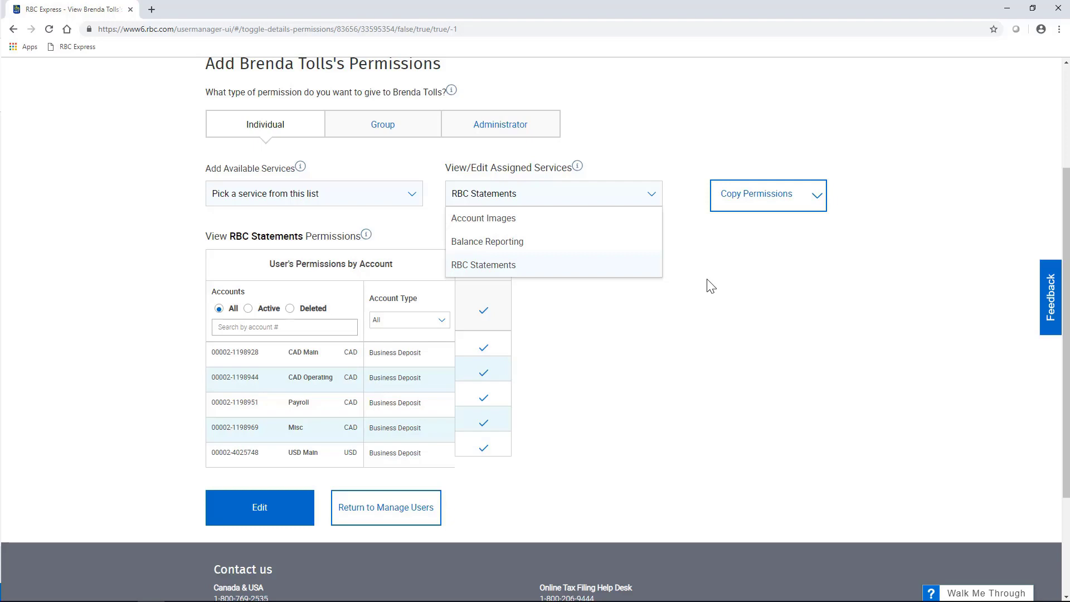
{"action": "left_click", "coordinate": [711, 286]}
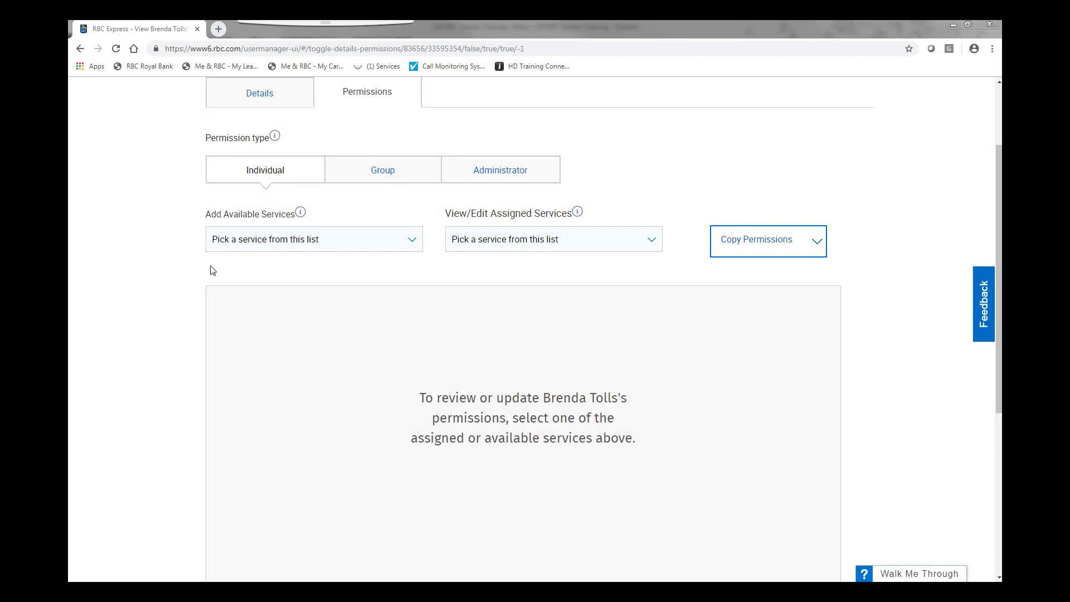
Select Wire Payment and scroll across its unchecked permissions grid for the five accounts
{"action": "left_click", "coordinate": [410, 244]}
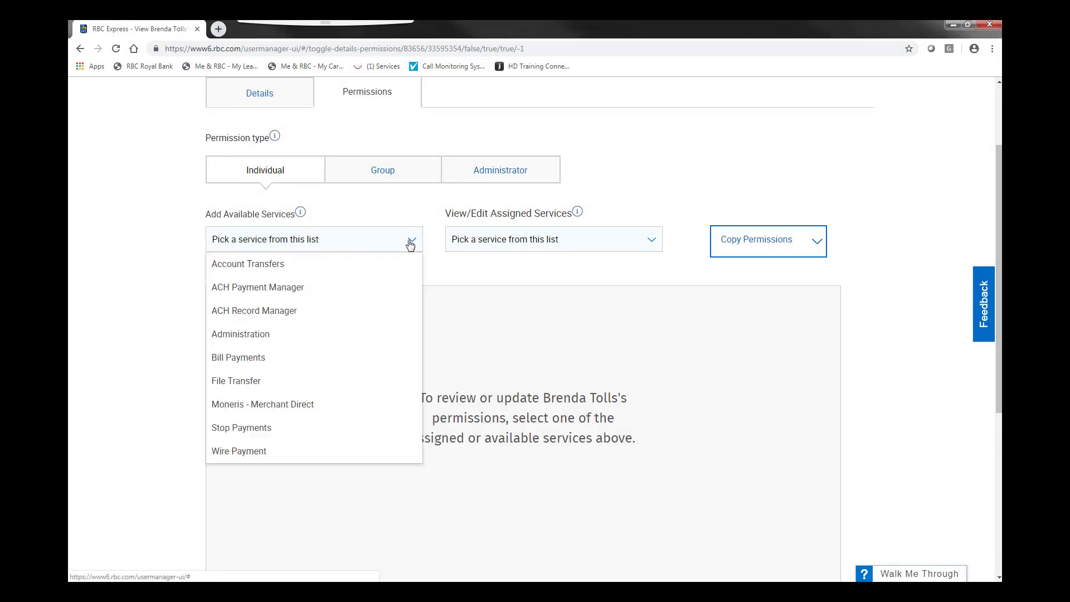
{"action": "left_click", "coordinate": [350, 454]}
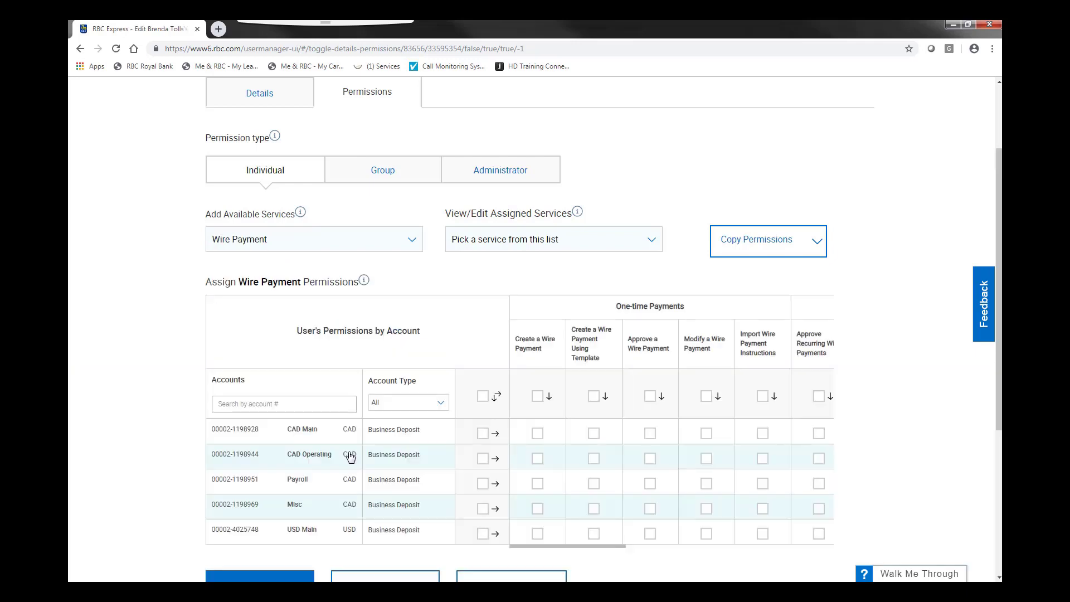
{"action": "scroll", "coordinate": [173, 376], "scroll_direction": "down", "scroll_amount": 1}
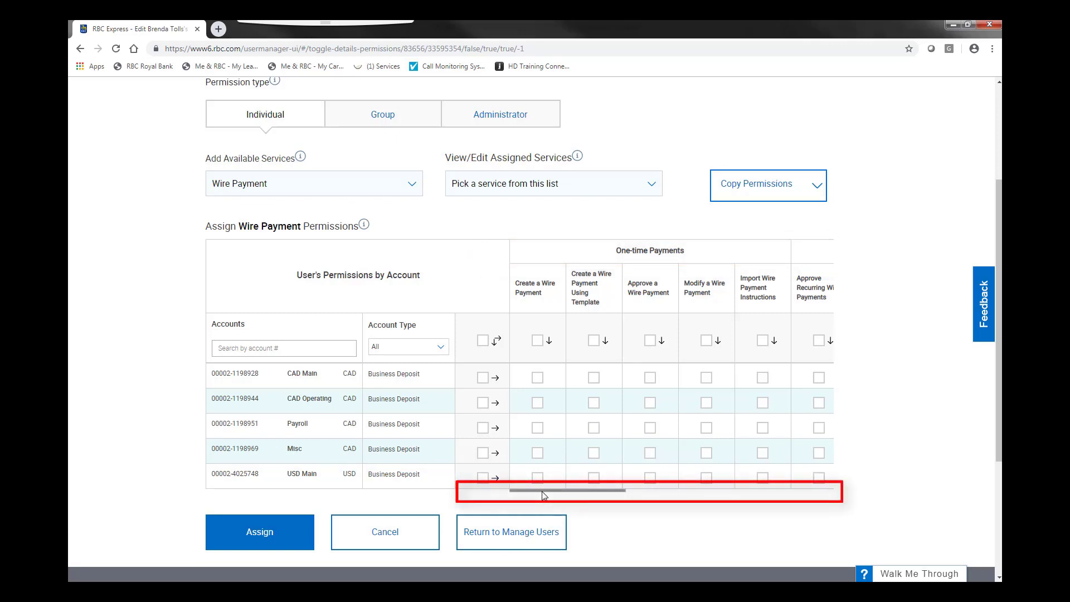
{"action": "mouse_move", "coordinate": [544, 494]}
{"action": "left_mouse_down"}
{"action": "mouse_move", "coordinate": [769, 496]}
{"action": "mouse_move", "coordinate": [508, 499]}
{"action": "left_mouse_up"}
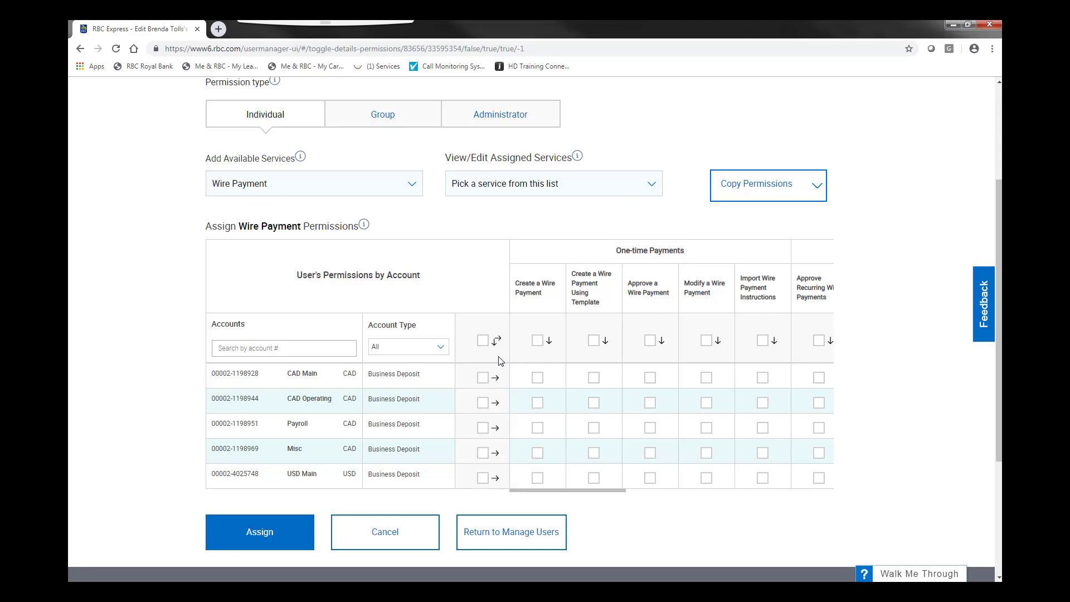
Select all Wire Payment permissions for the five accounts, except Approve a Wire Payment and Approve Recurring Wire Payments
{"action": "left_click", "coordinate": [481, 341]}
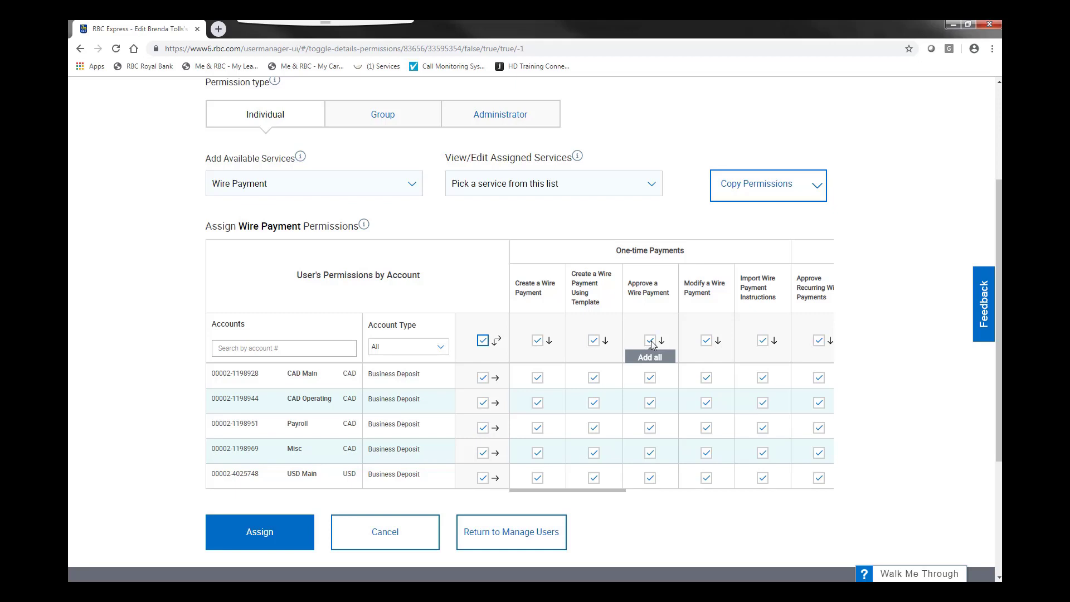
{"action": "left_click", "coordinate": [650, 341]}
{"action": "left_click", "coordinate": [650, 340]}
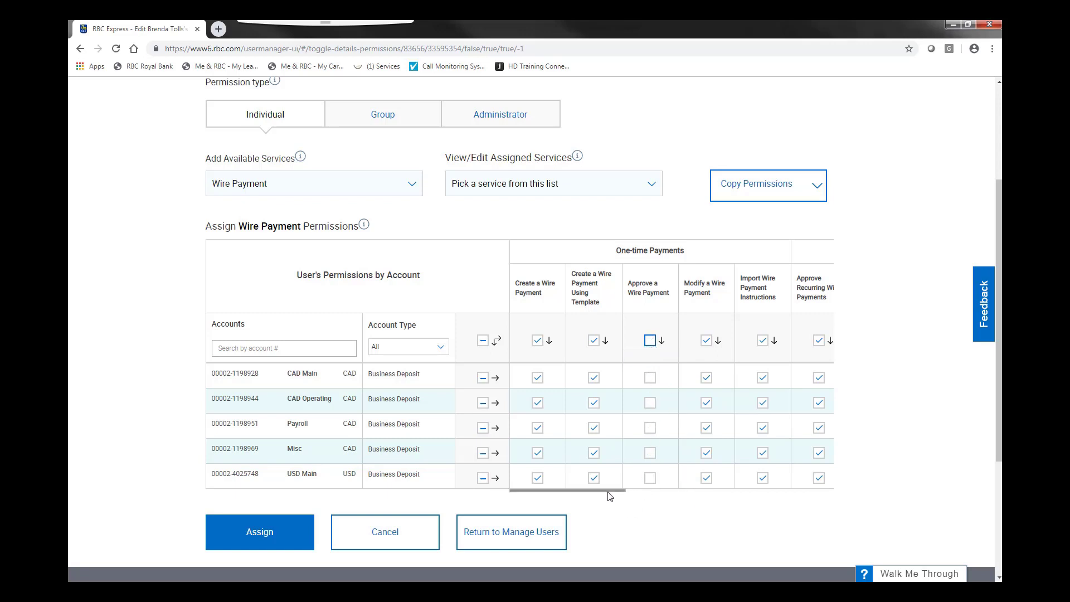
{"action": "left_click_drag", "start_coordinate": [609, 491], "coordinate": [762, 491]}
{"action": "left_click", "coordinate": [687, 340]}
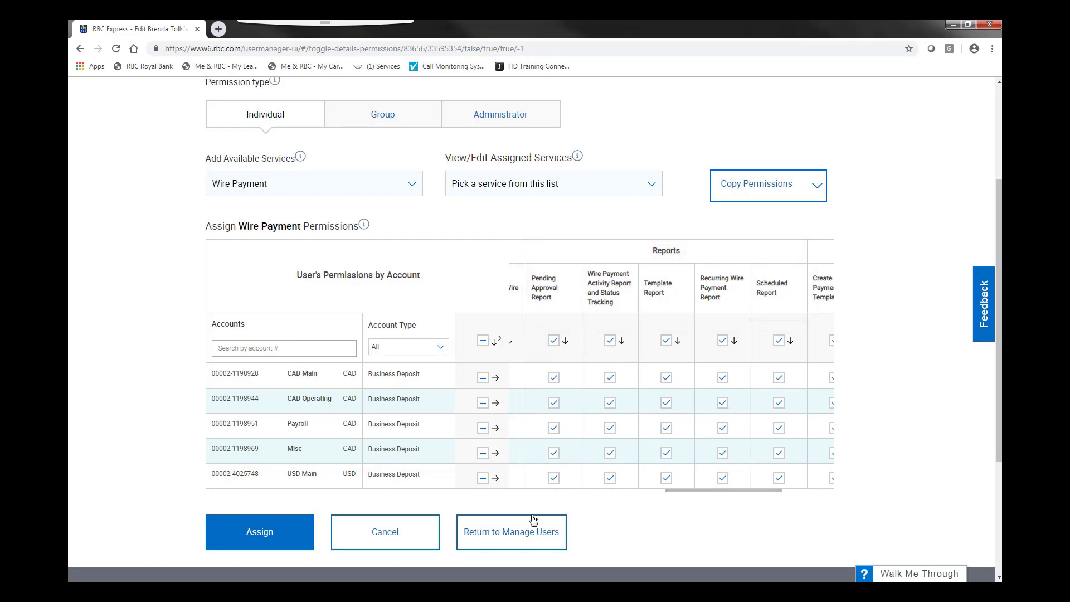
Assign the Wire Payment permission changes and acknowledge the submitted-for-approval message
{"action": "left_click", "coordinate": [275, 539]}
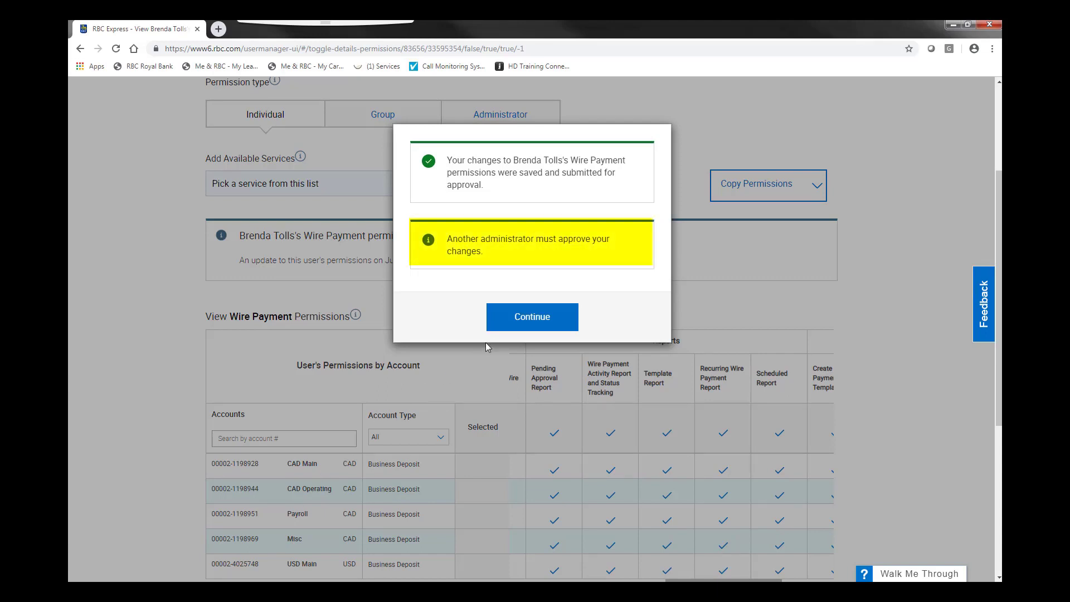
{"action": "left_click", "coordinate": [524, 318]}
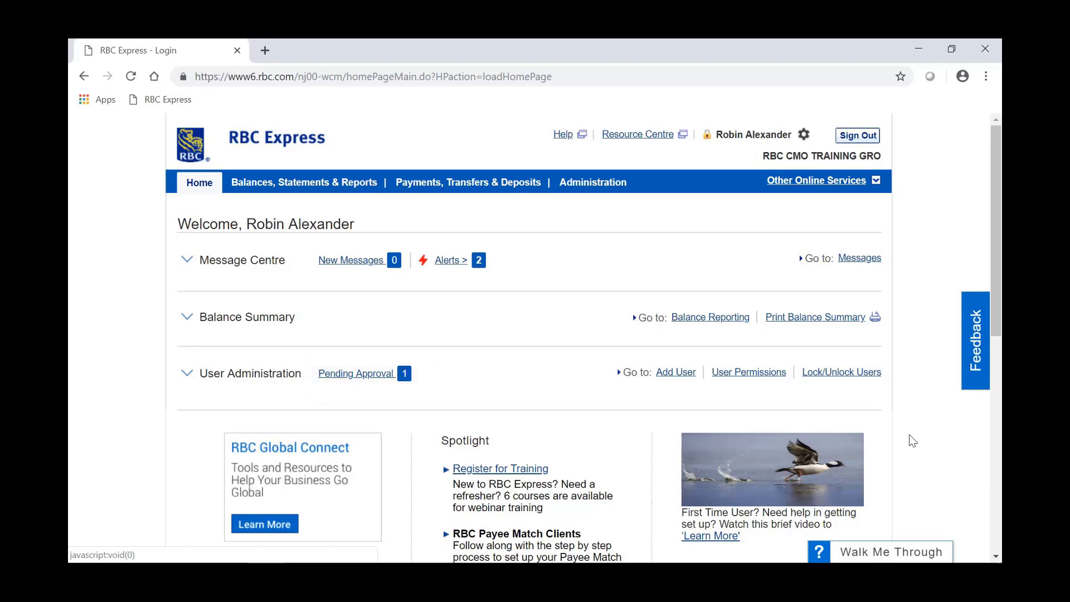
Open Pending Approval to show the Wire Payments approval-rules change awaiting confirmation
{"action": "left_click", "coordinate": [404, 375]}
{"action": "scroll", "coordinate": [153, 410], "scroll_direction": "down", "scroll_amount": 1}
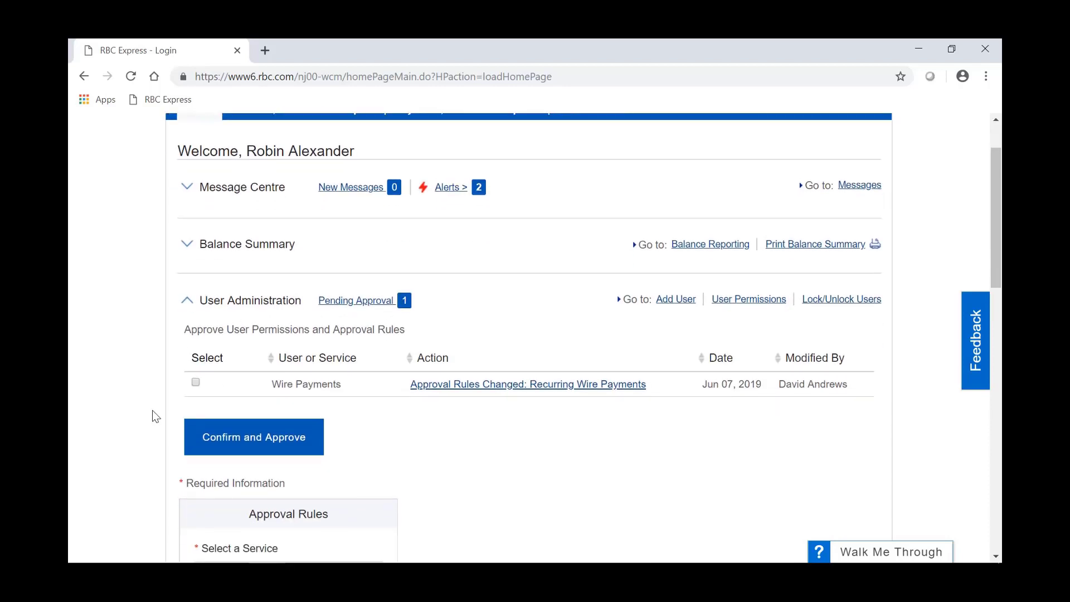